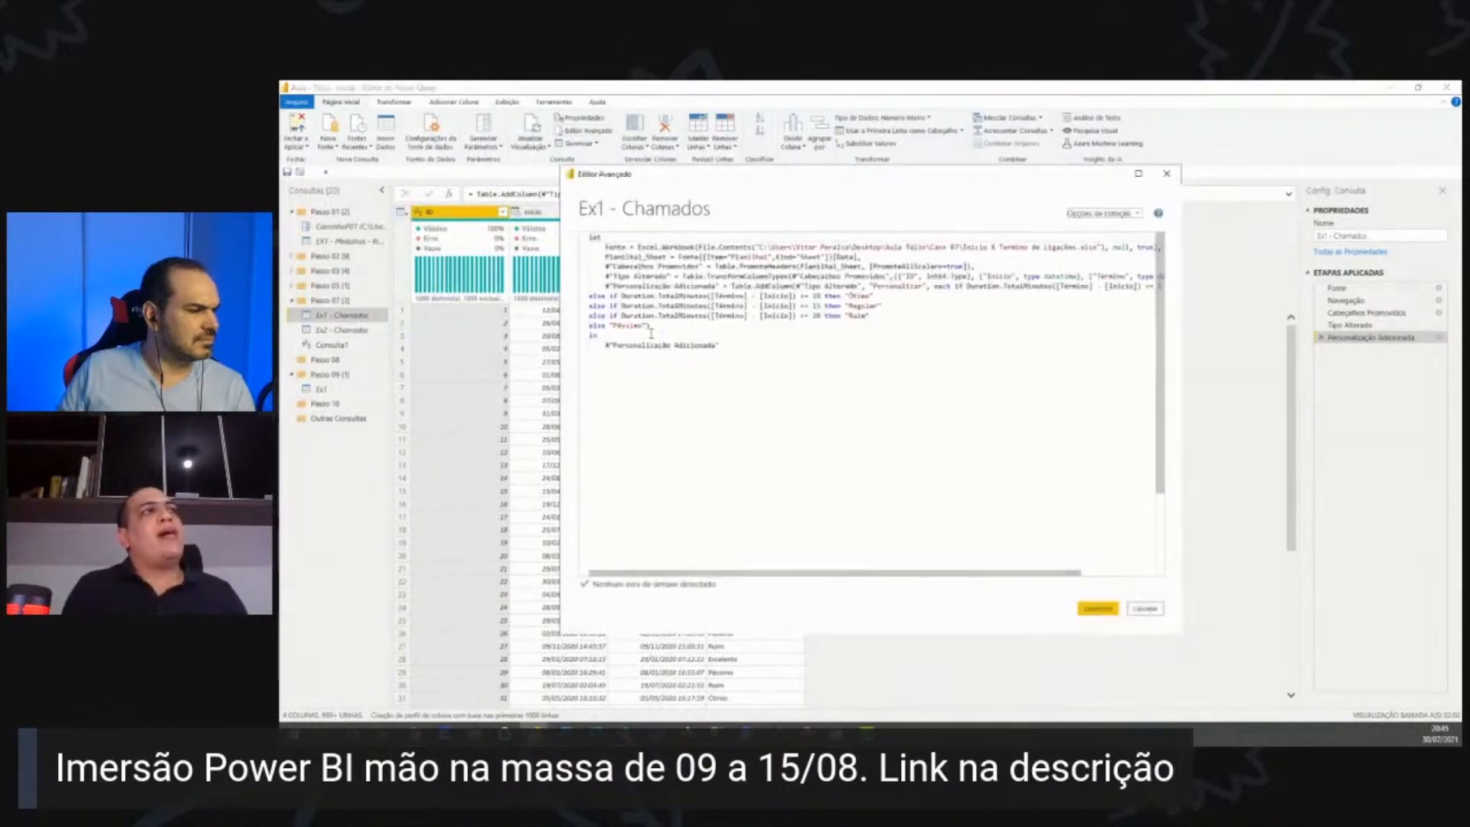
# Examine the let block and the in result in the Ex1 - Chamados query code, and switch to the presentation
pyautogui.moveTo(591, 237); pyautogui.dragTo(649, 326)
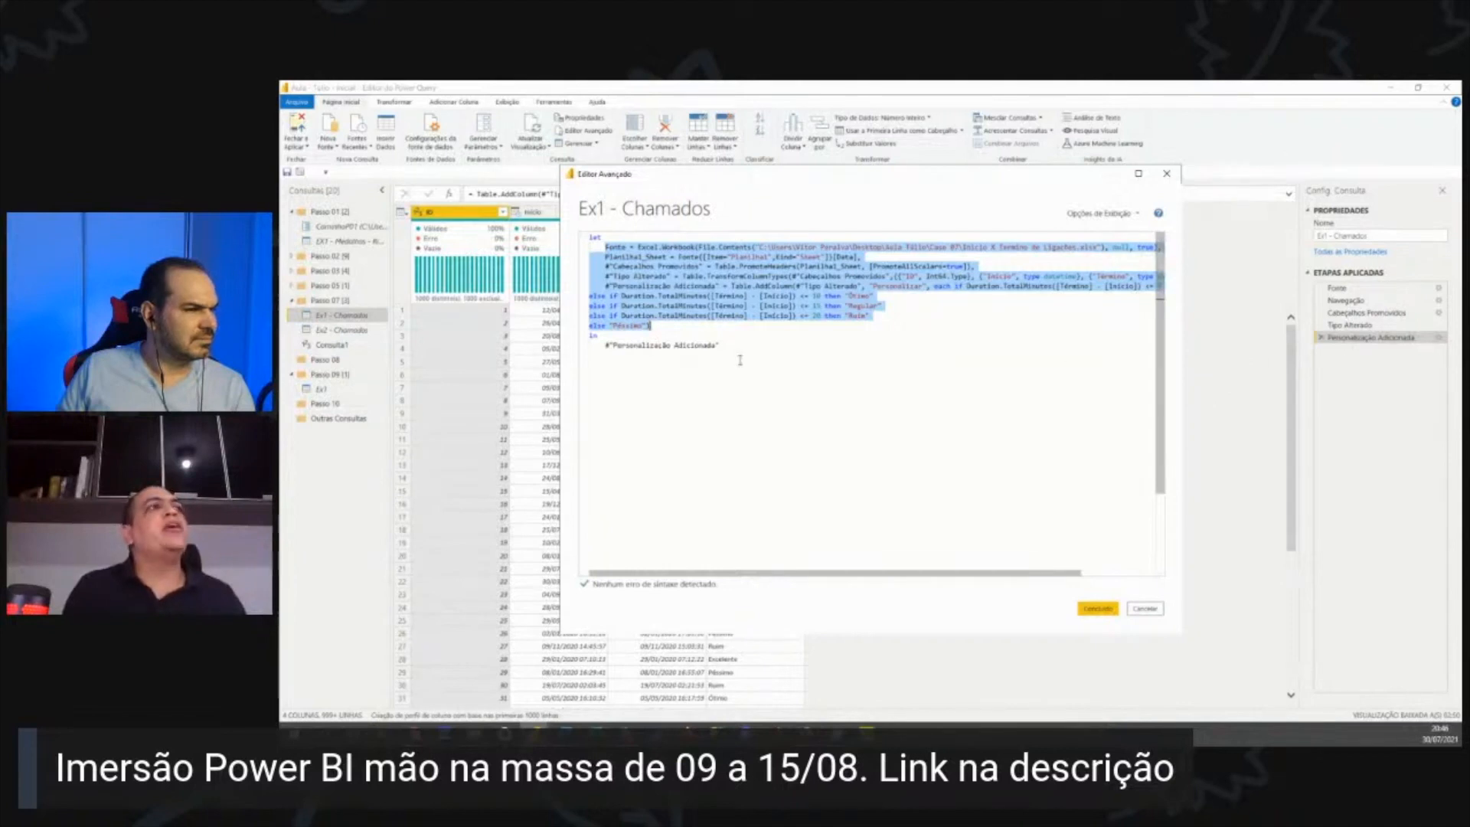
pyautogui.moveTo(609, 345); pyautogui.dragTo(724, 345)
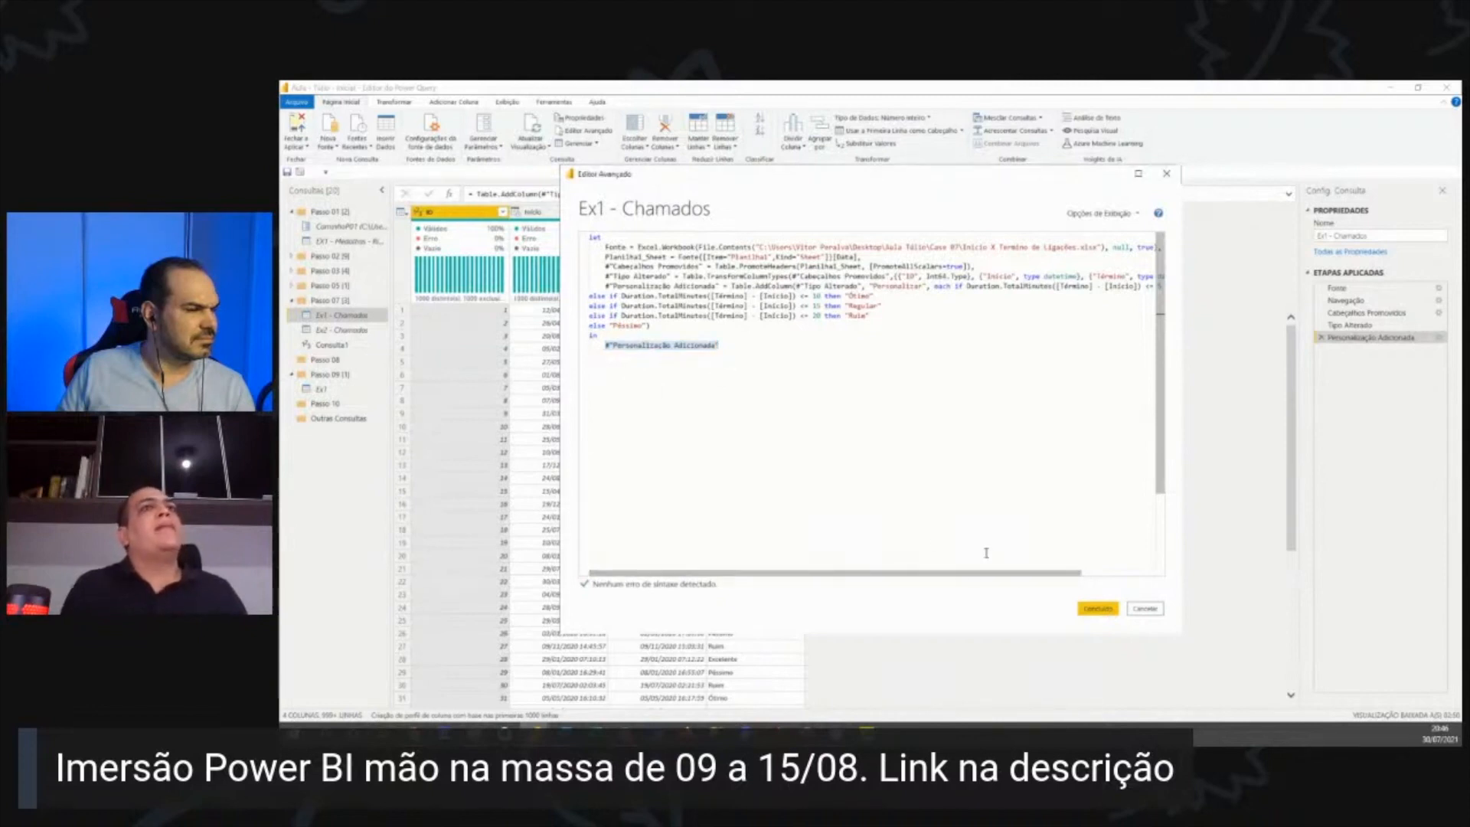
pyautogui.hotkey('alt', 'Tab')
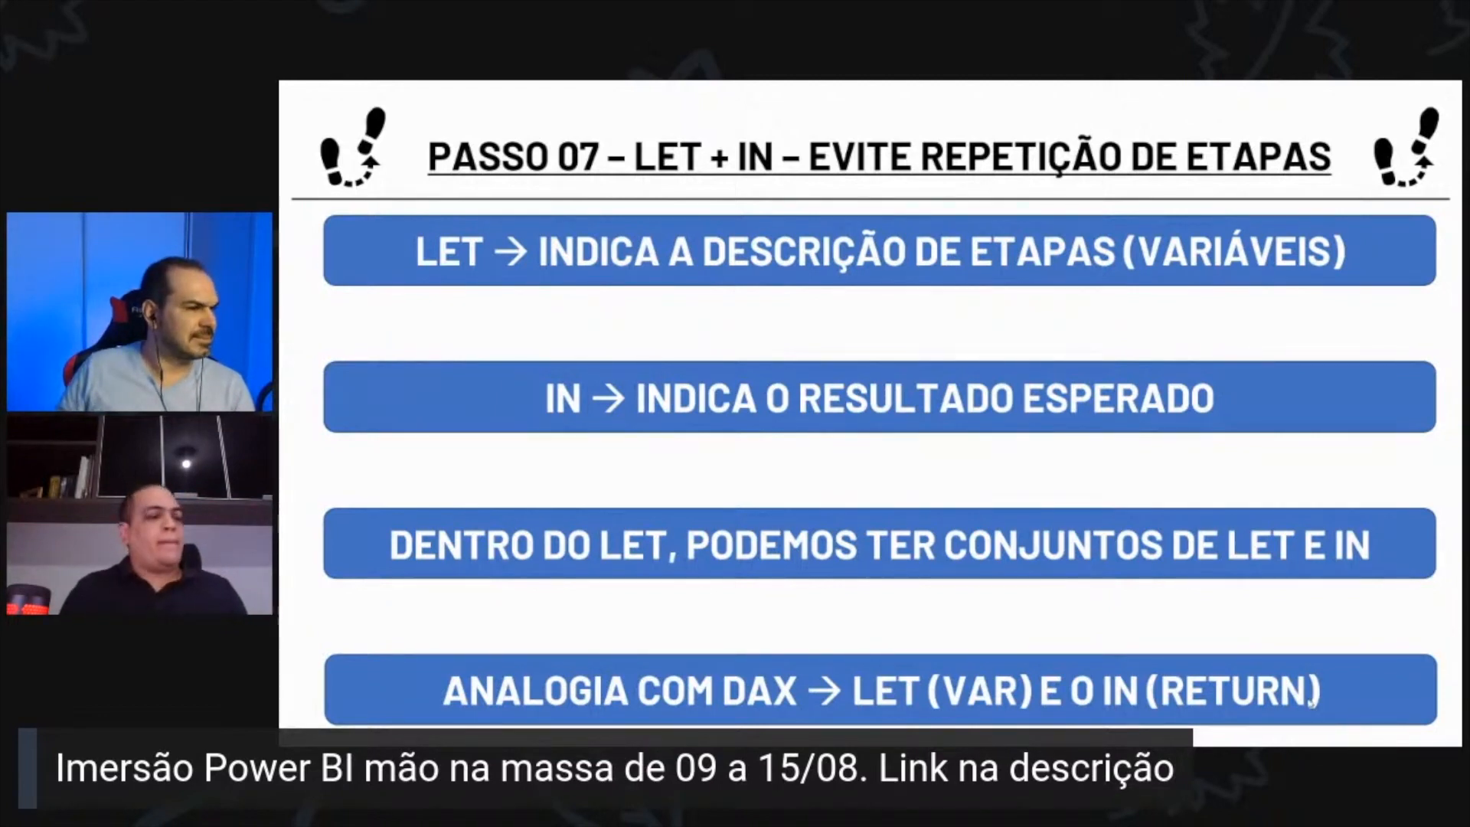
# Show the slide about avoiding repeated calculations, and return to Power Query to close the Ex1 - Chamados code without changes
pyautogui.press('Right')
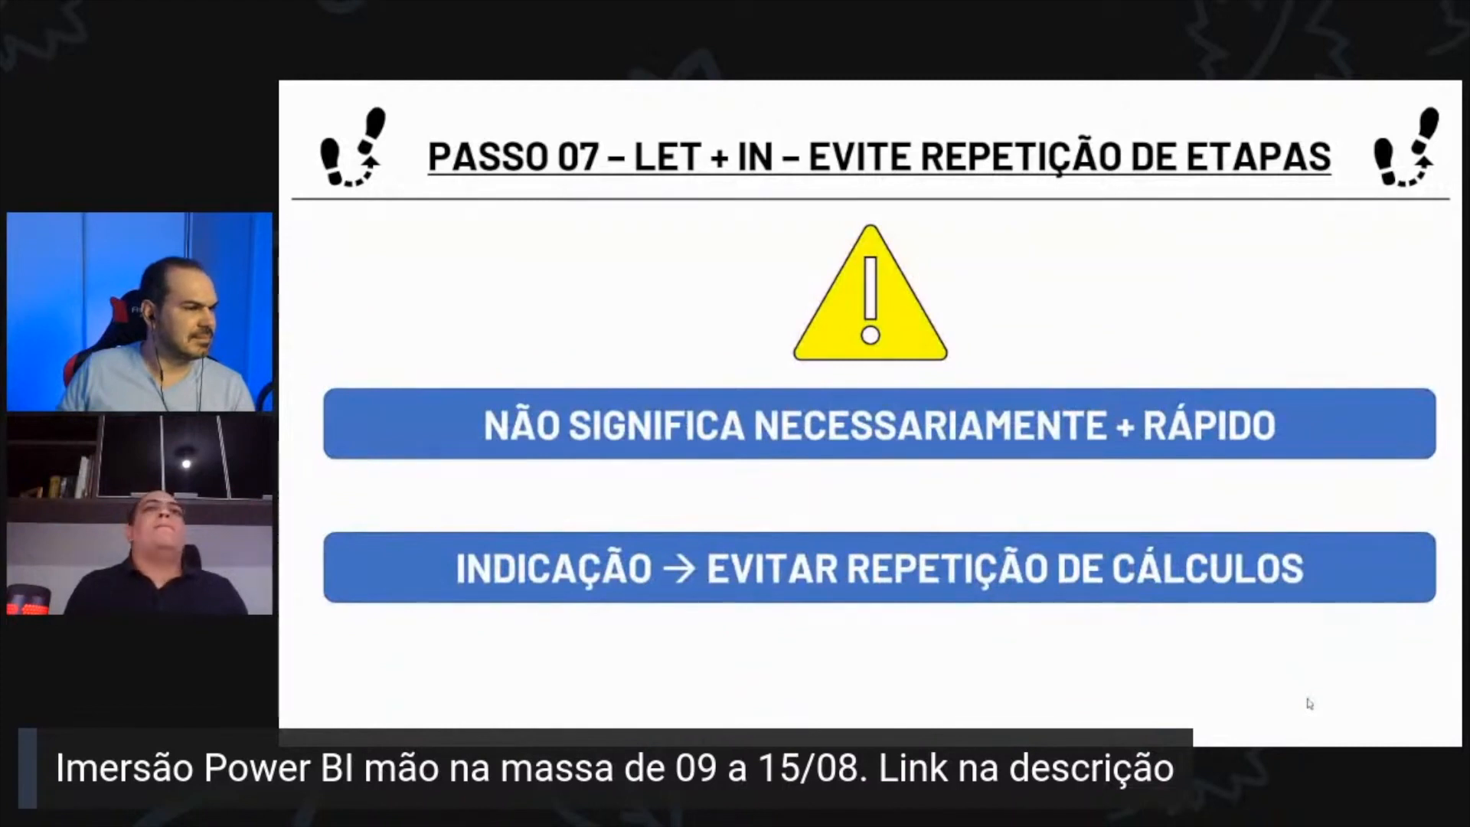
pyautogui.hotkey('alt', 'Tab')
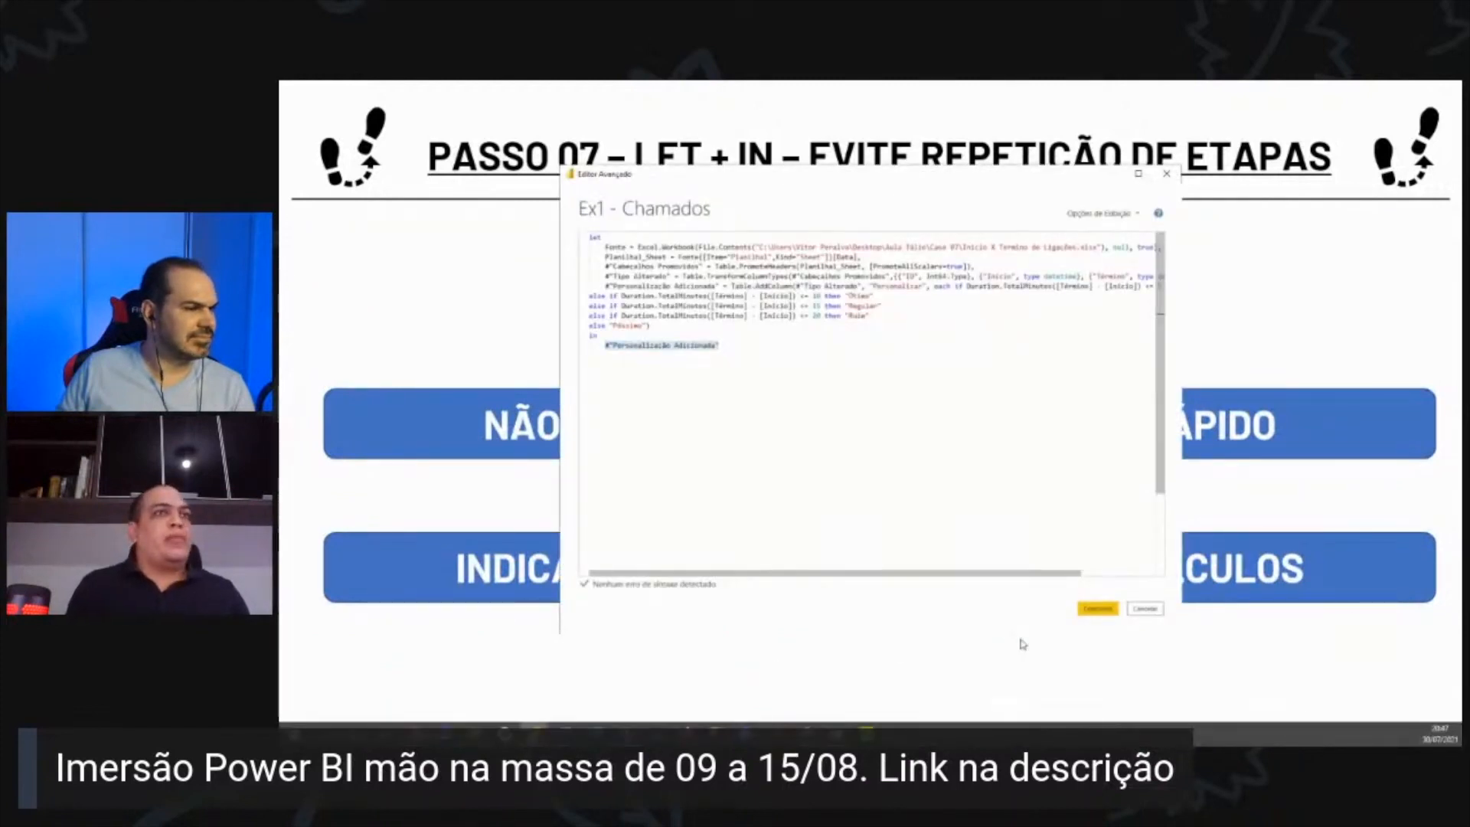
pyautogui.click(1140, 610)
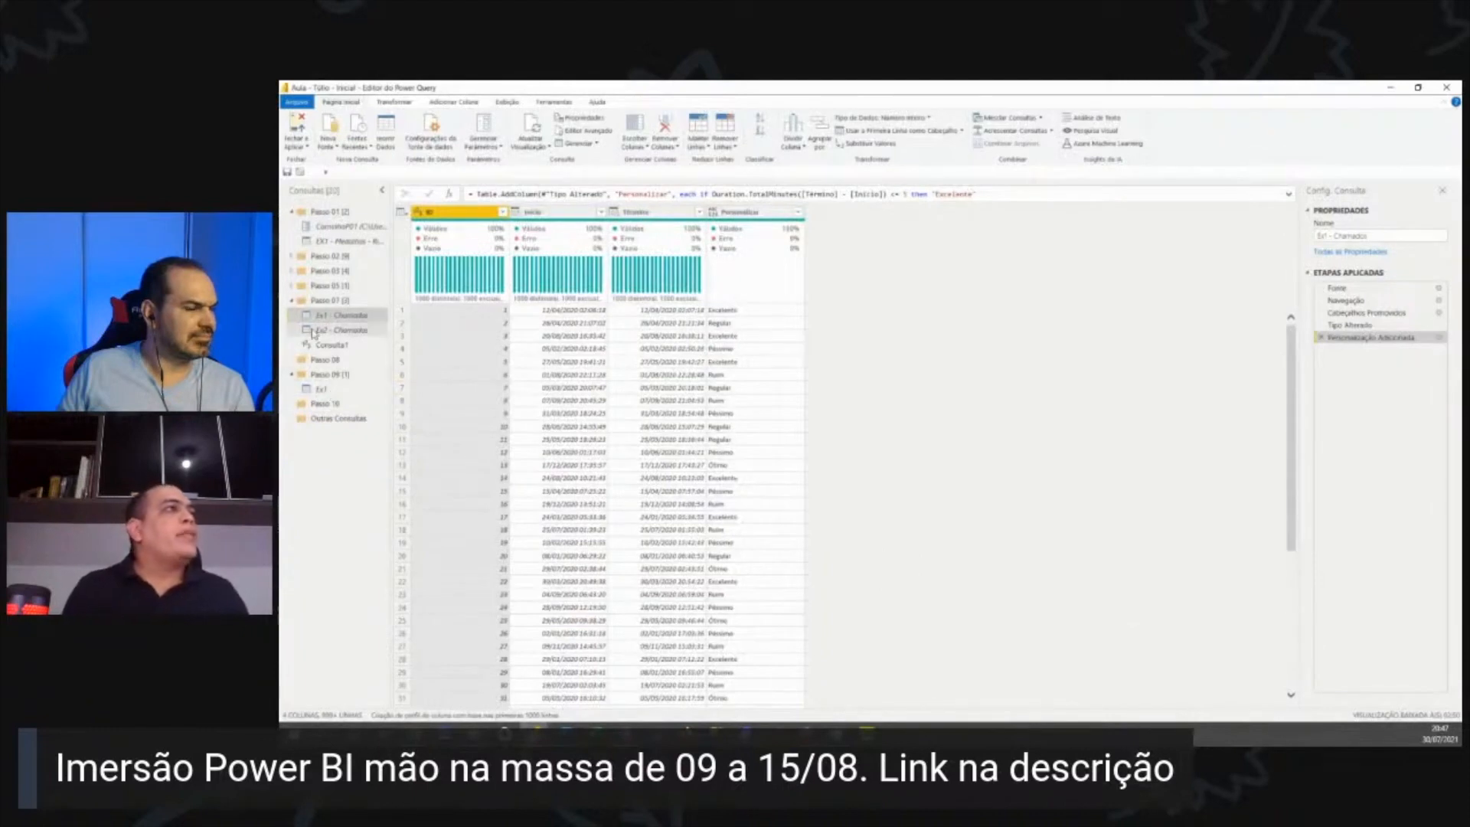
# Look at the Ex2 - Chamados query, and open the settings of Ex1 - Chamados' Personalização Adicionada step
pyautogui.click(345, 332)
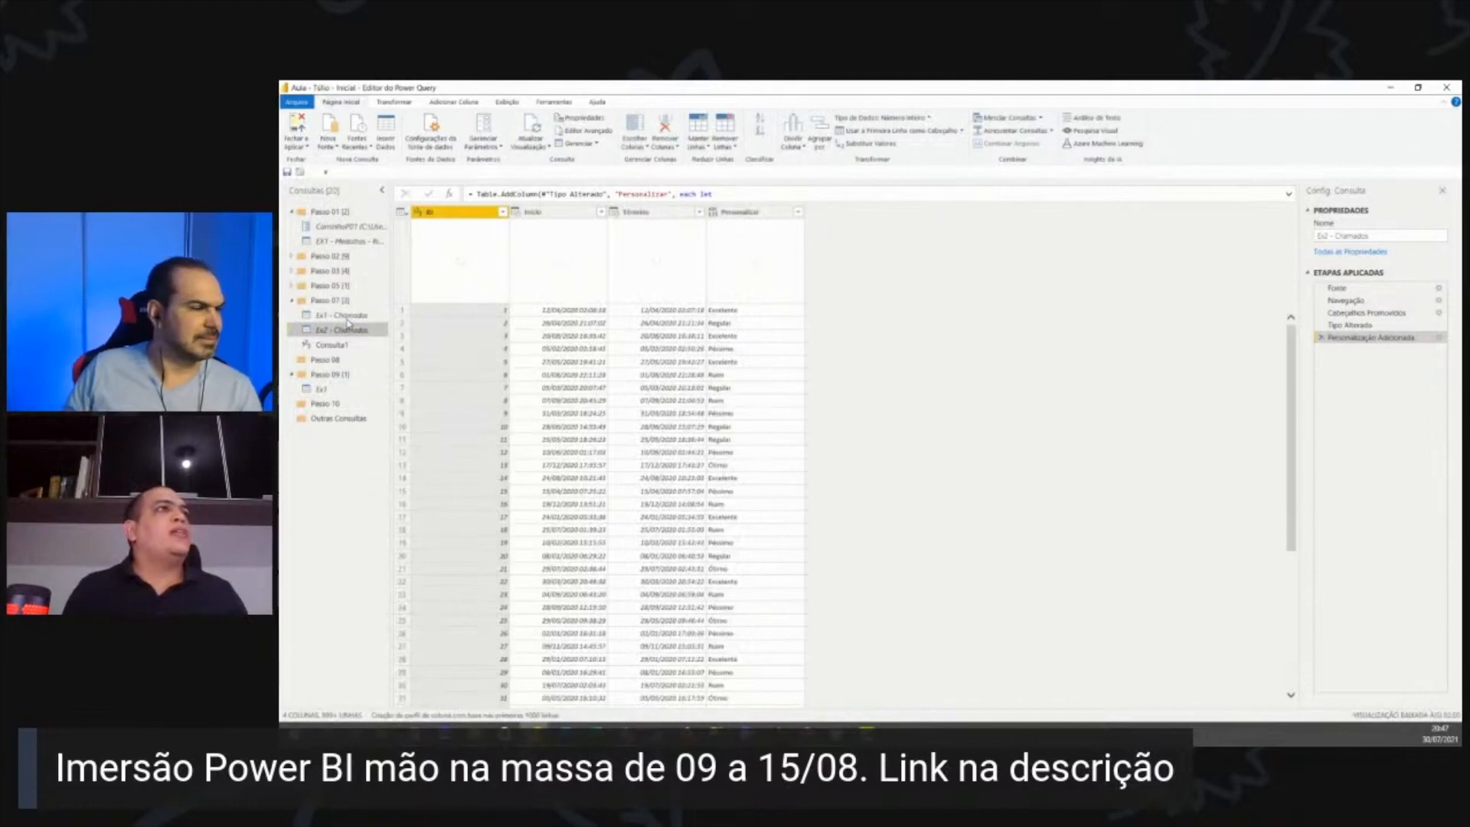
pyautogui.click(348, 317)
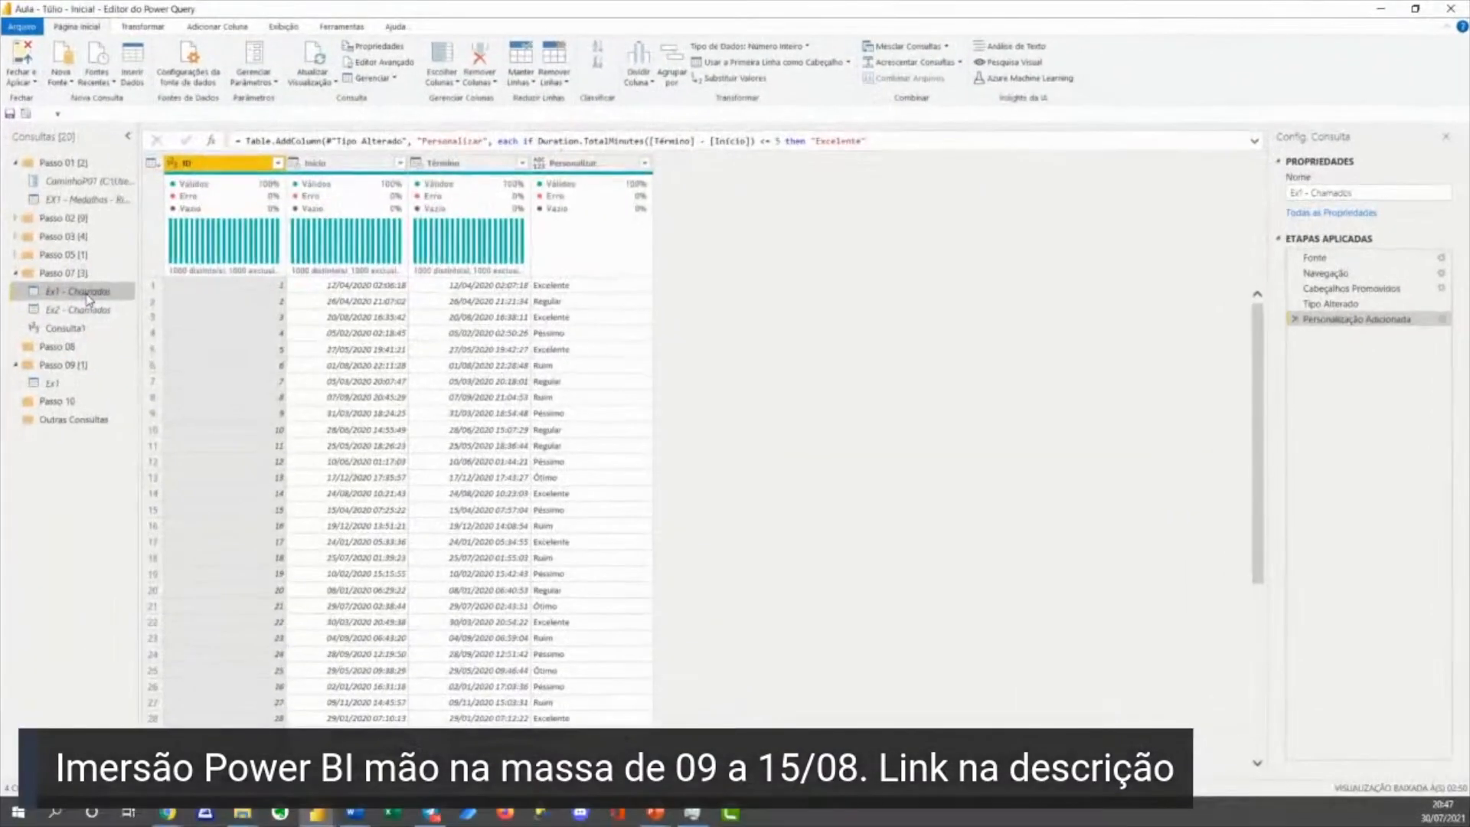
pyautogui.click(1439, 329)
pyautogui.moveTo(825, 244); pyautogui.dragTo(1099, 256)
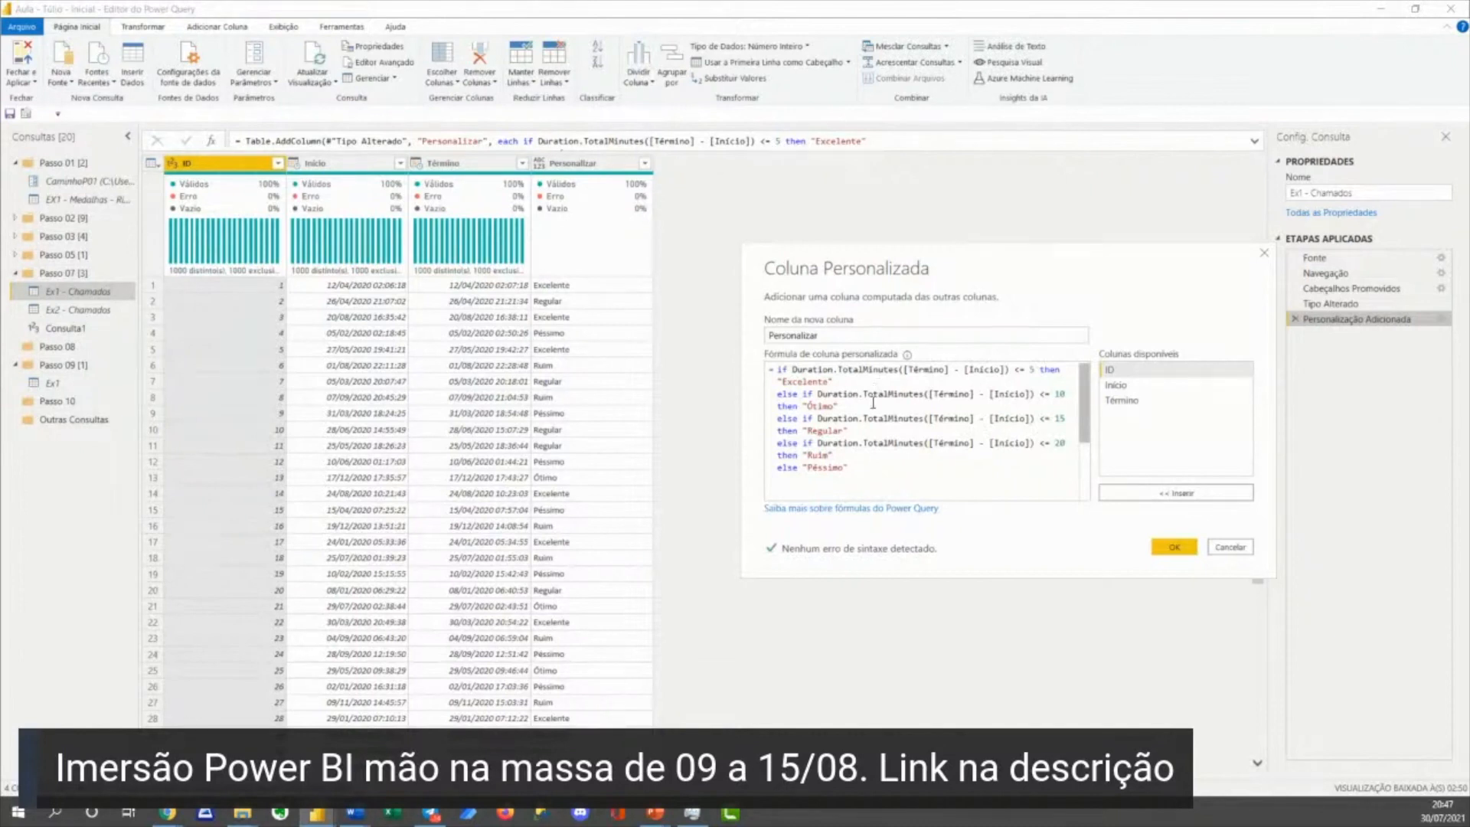
# Examine the repeated Duration.TotalMinutes([Término] - [Início]) calculation in the Ex1 custom column formula, and close it without changes
pyautogui.moveTo(793, 370); pyautogui.dragTo(892, 370)
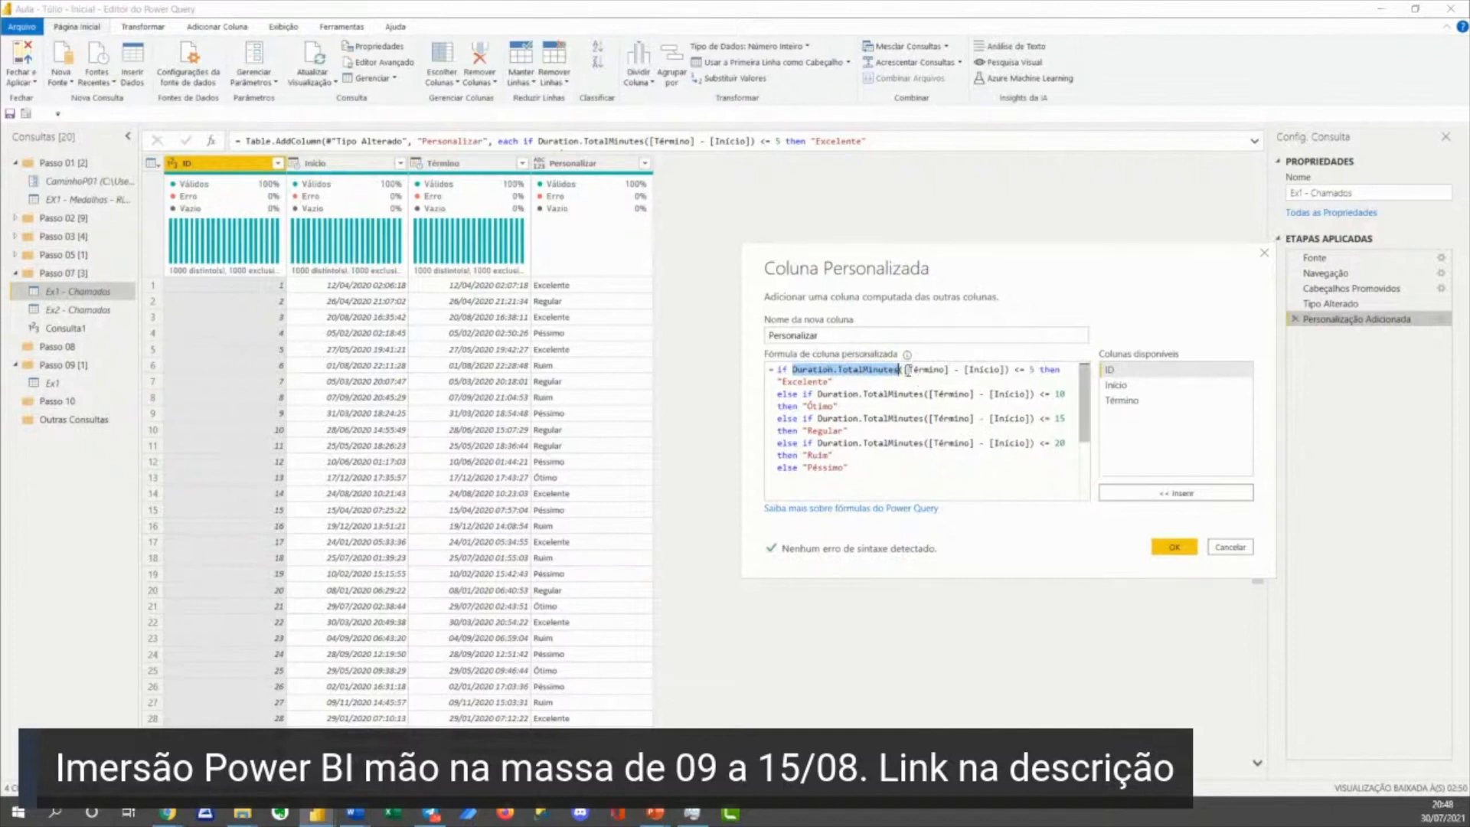
pyautogui.moveTo(904, 370); pyautogui.dragTo(949, 368)
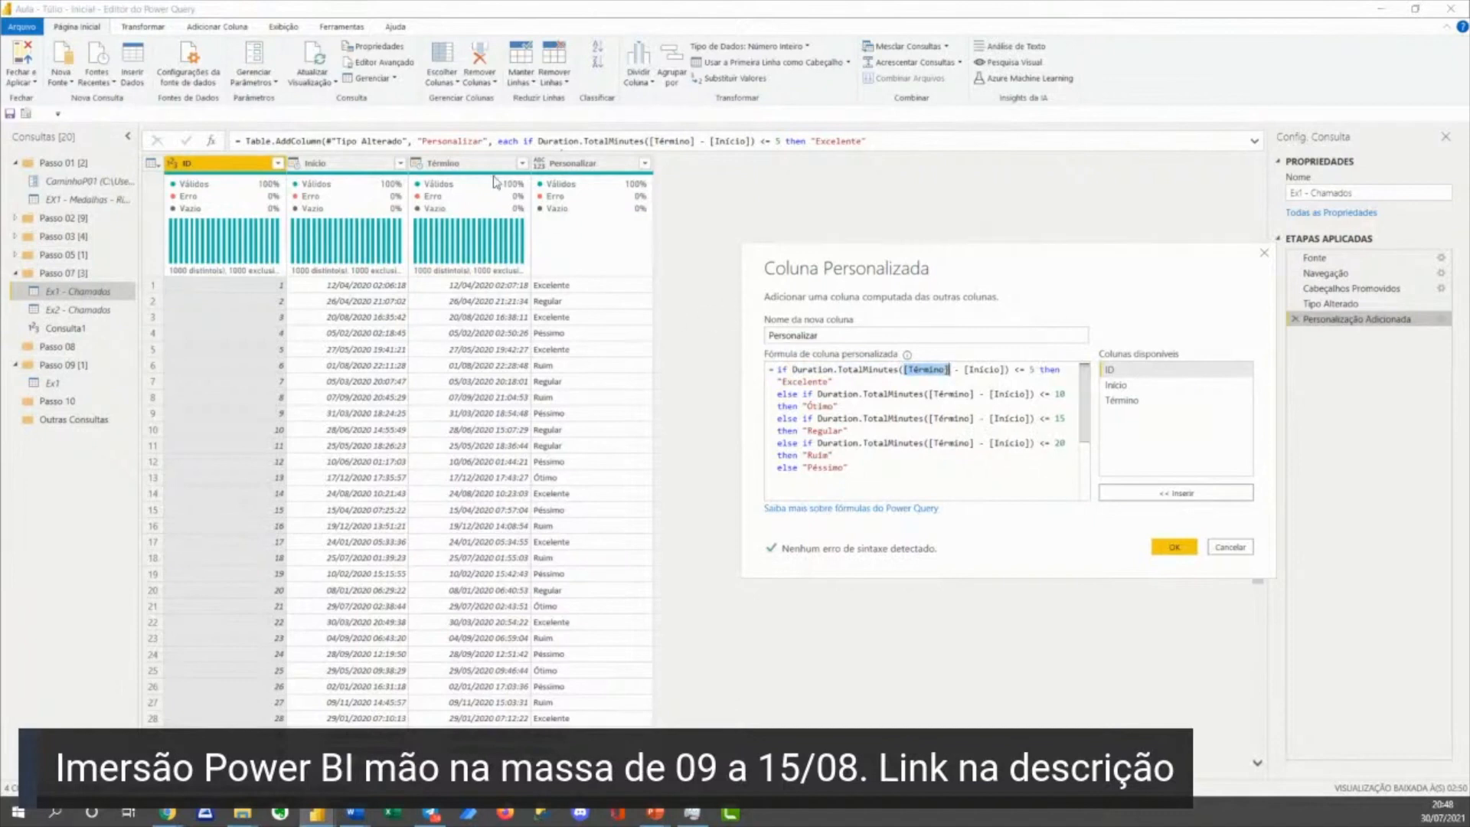
pyautogui.moveTo(964, 370); pyautogui.dragTo(1005, 370)
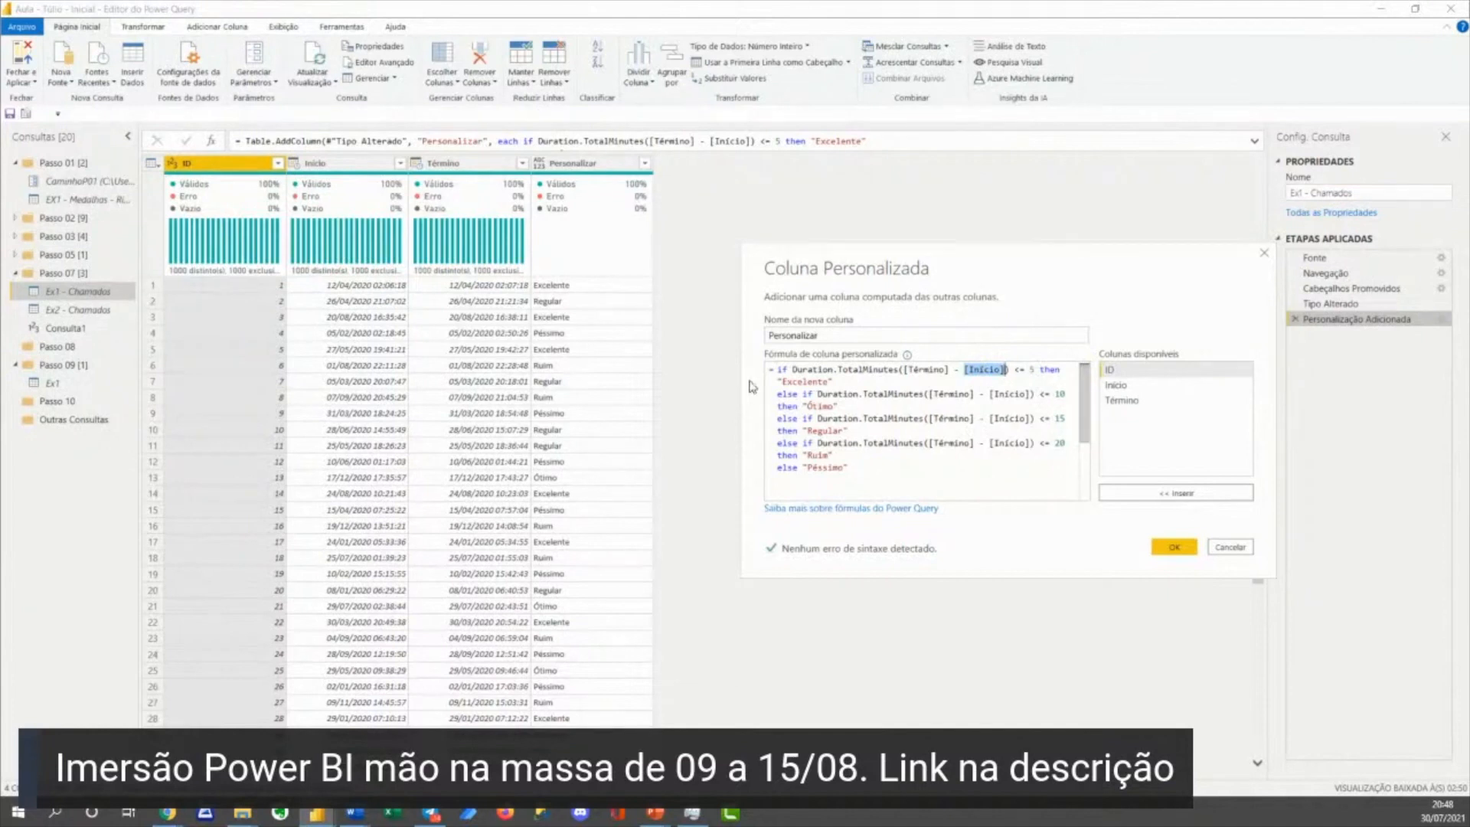
pyautogui.moveTo(792, 369); pyautogui.dragTo(1008, 370)
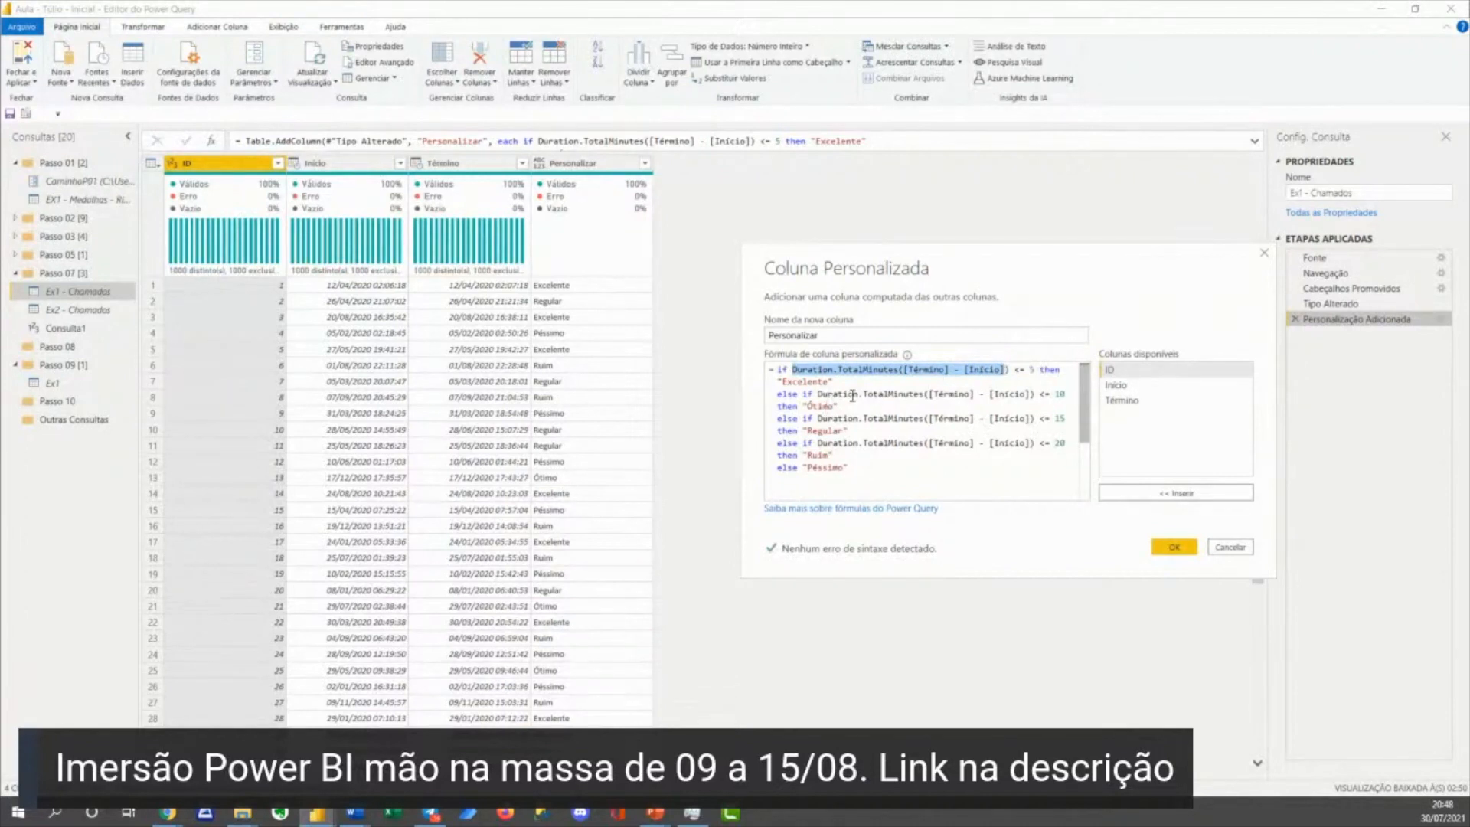
pyautogui.moveTo(818, 394); pyautogui.dragTo(1032, 395)
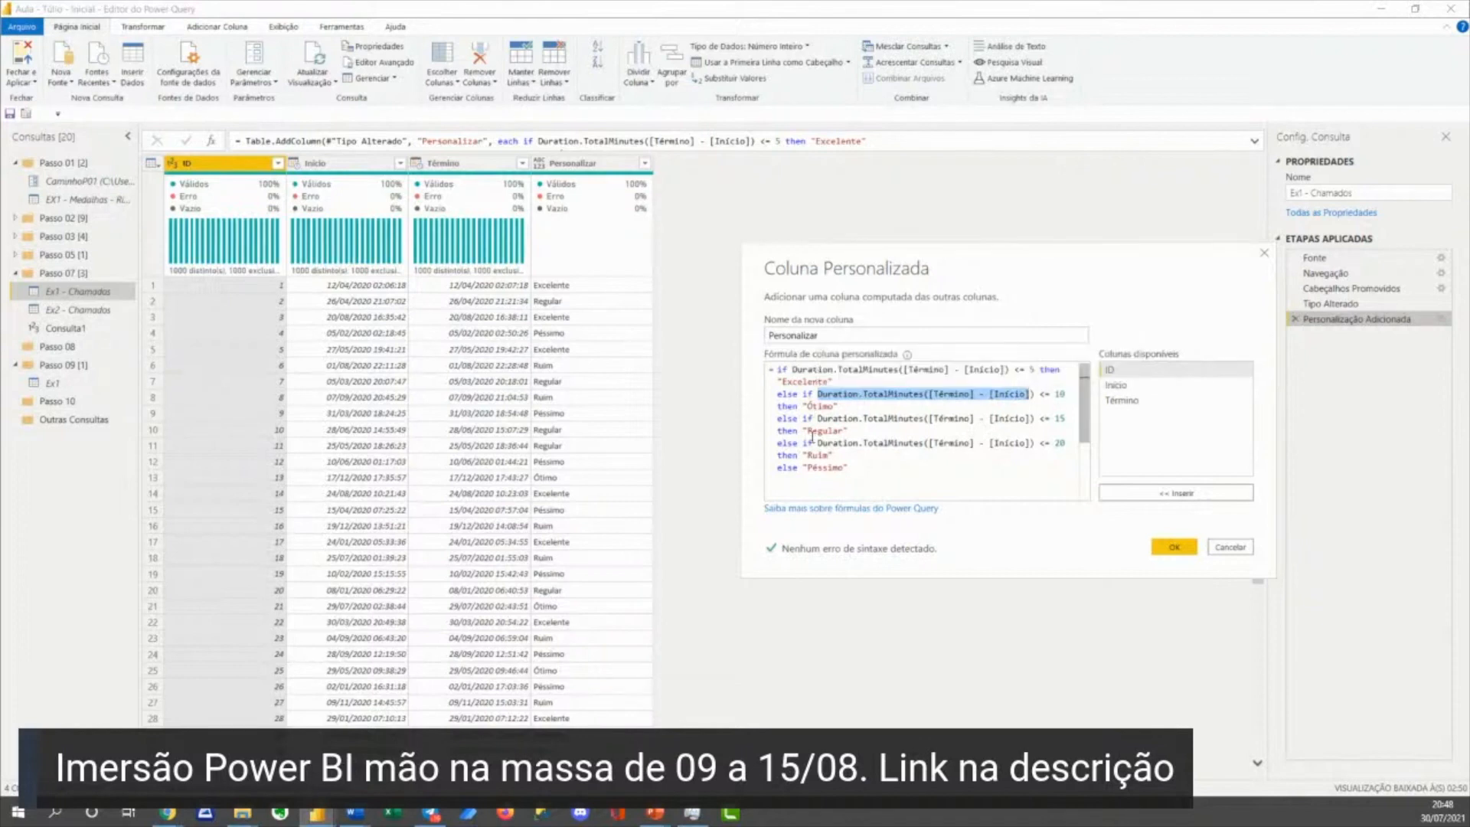
pyautogui.moveTo(818, 444); pyautogui.dragTo(1032, 446)
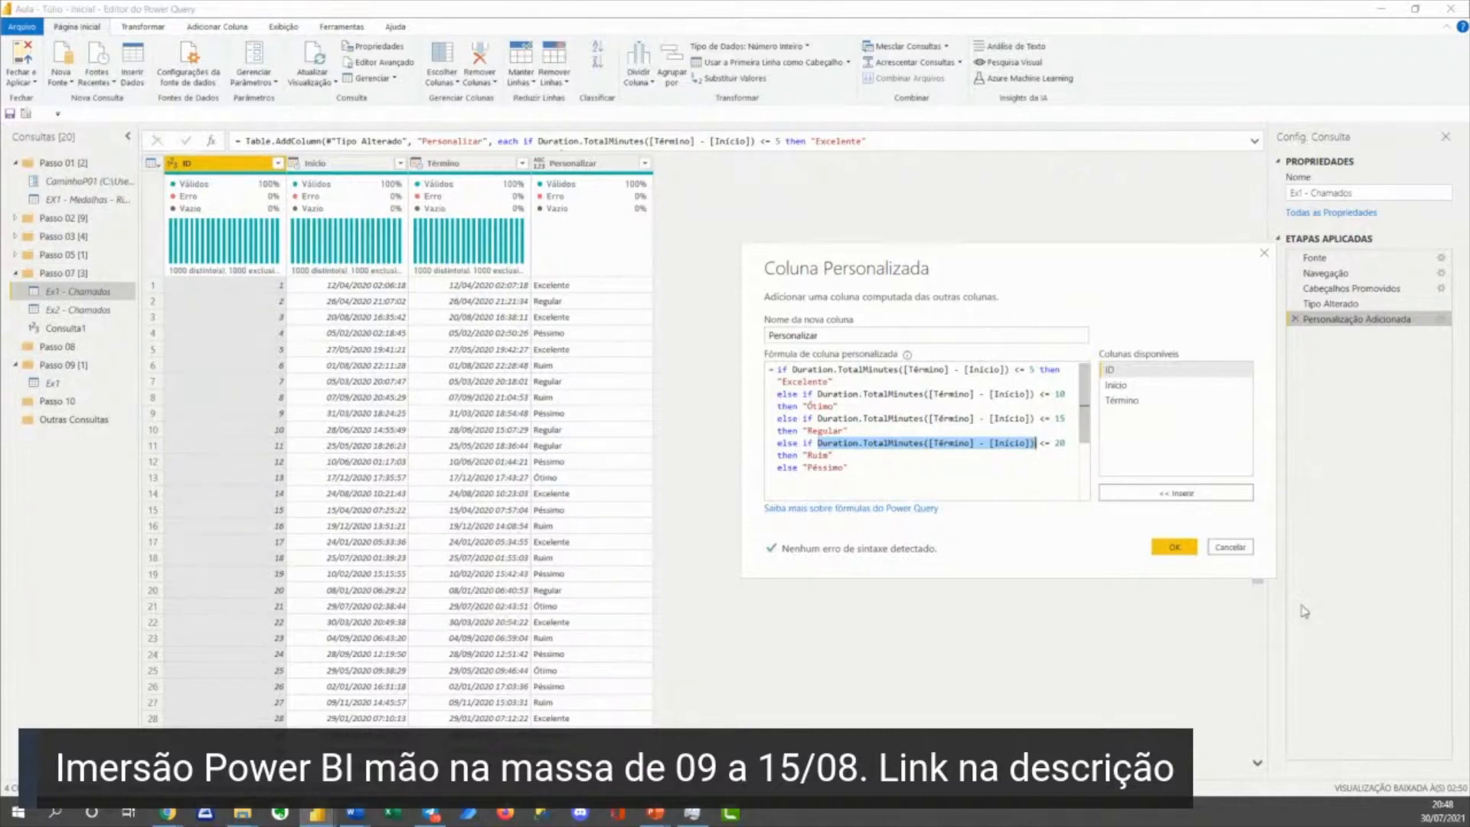
pyautogui.click(1242, 546)
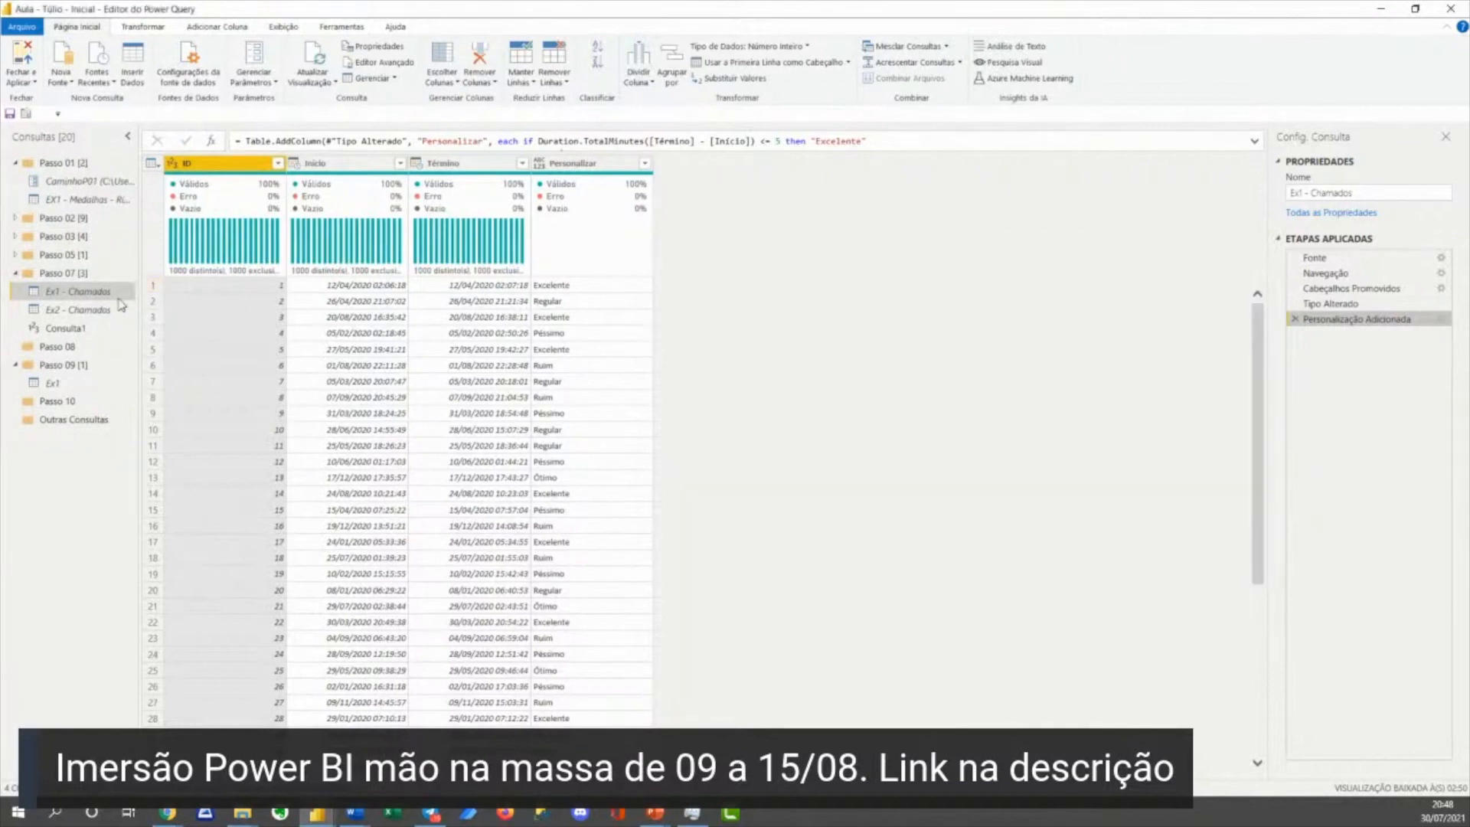
# Open the custom column formula in Ex2 - Chamados and examine its let variables vTempoLigacao and vClassificacao
pyautogui.click(88, 309)
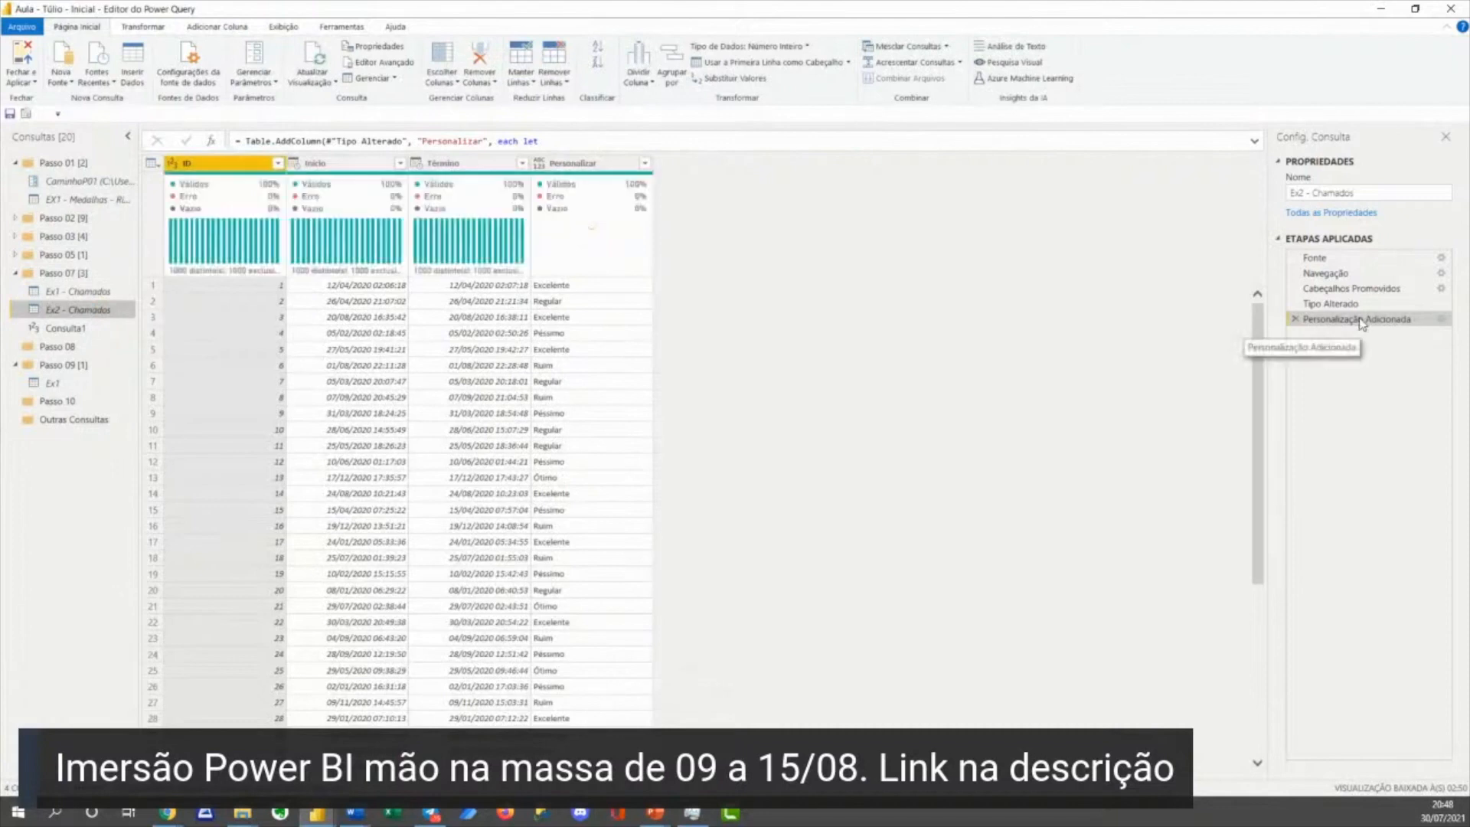
pyautogui.click(1441, 320)
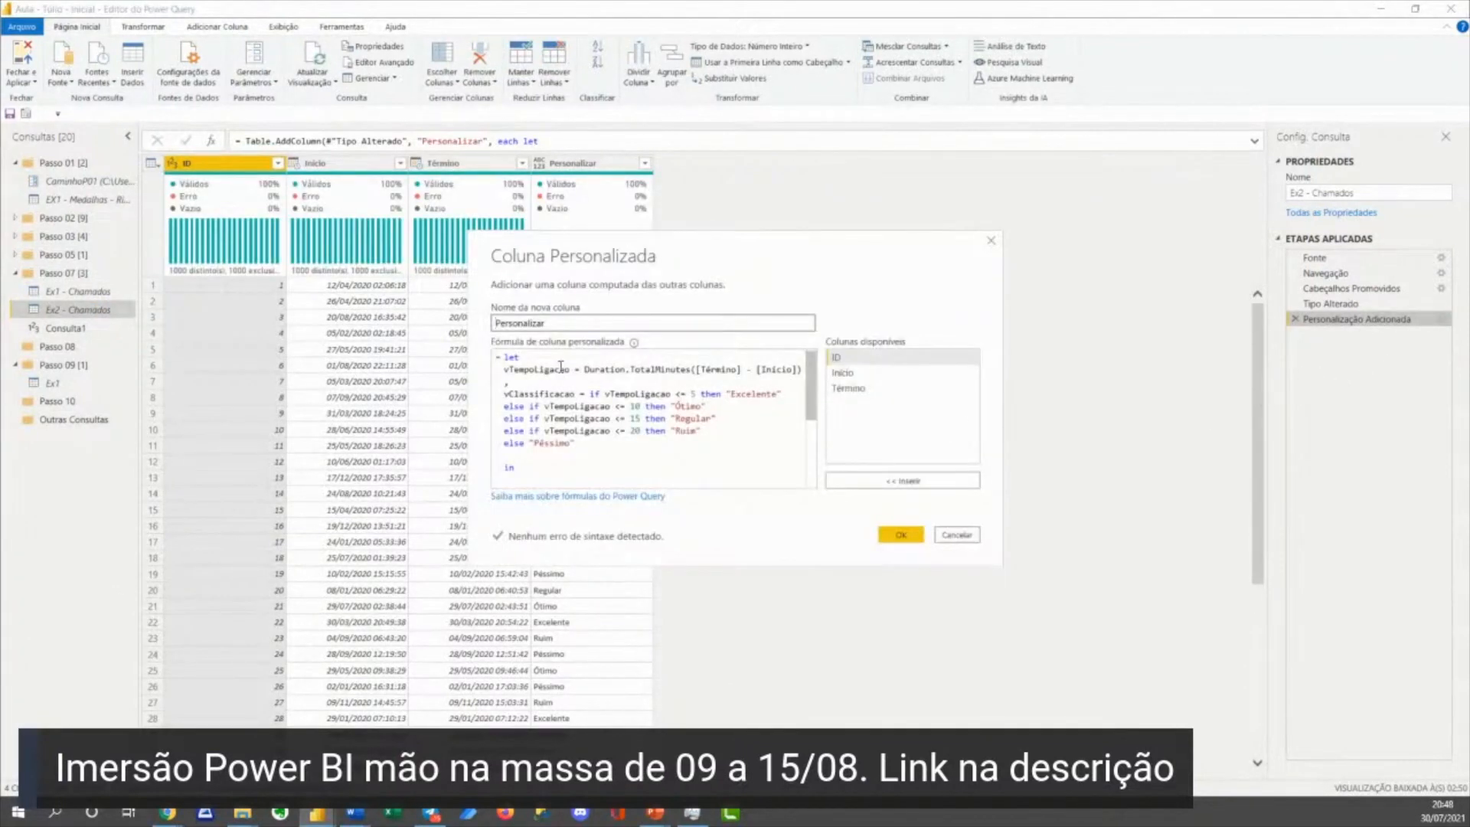
pyautogui.click(510, 355)
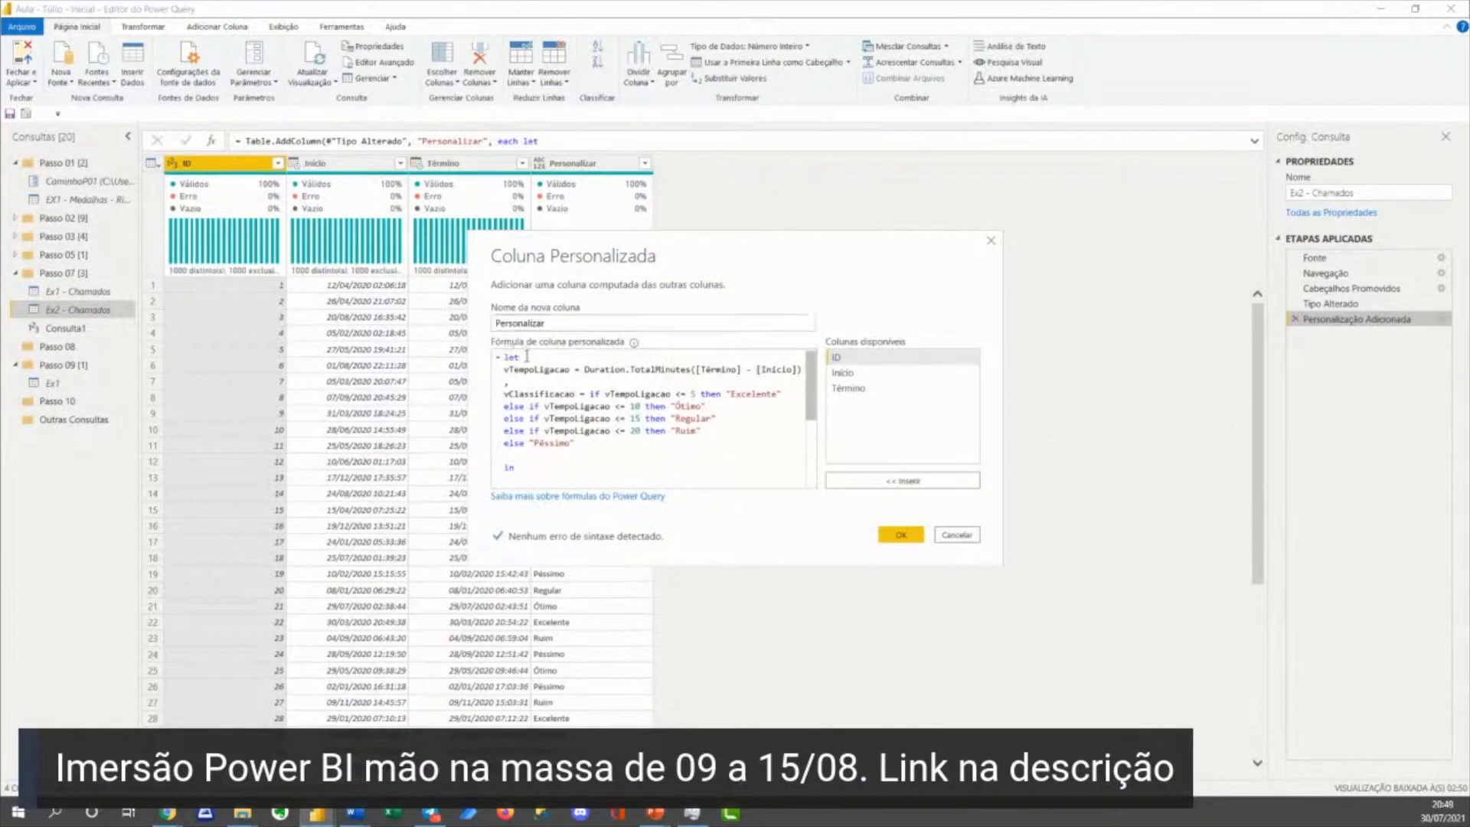
pyautogui.moveTo(504, 358); pyautogui.dragTo(572, 370)
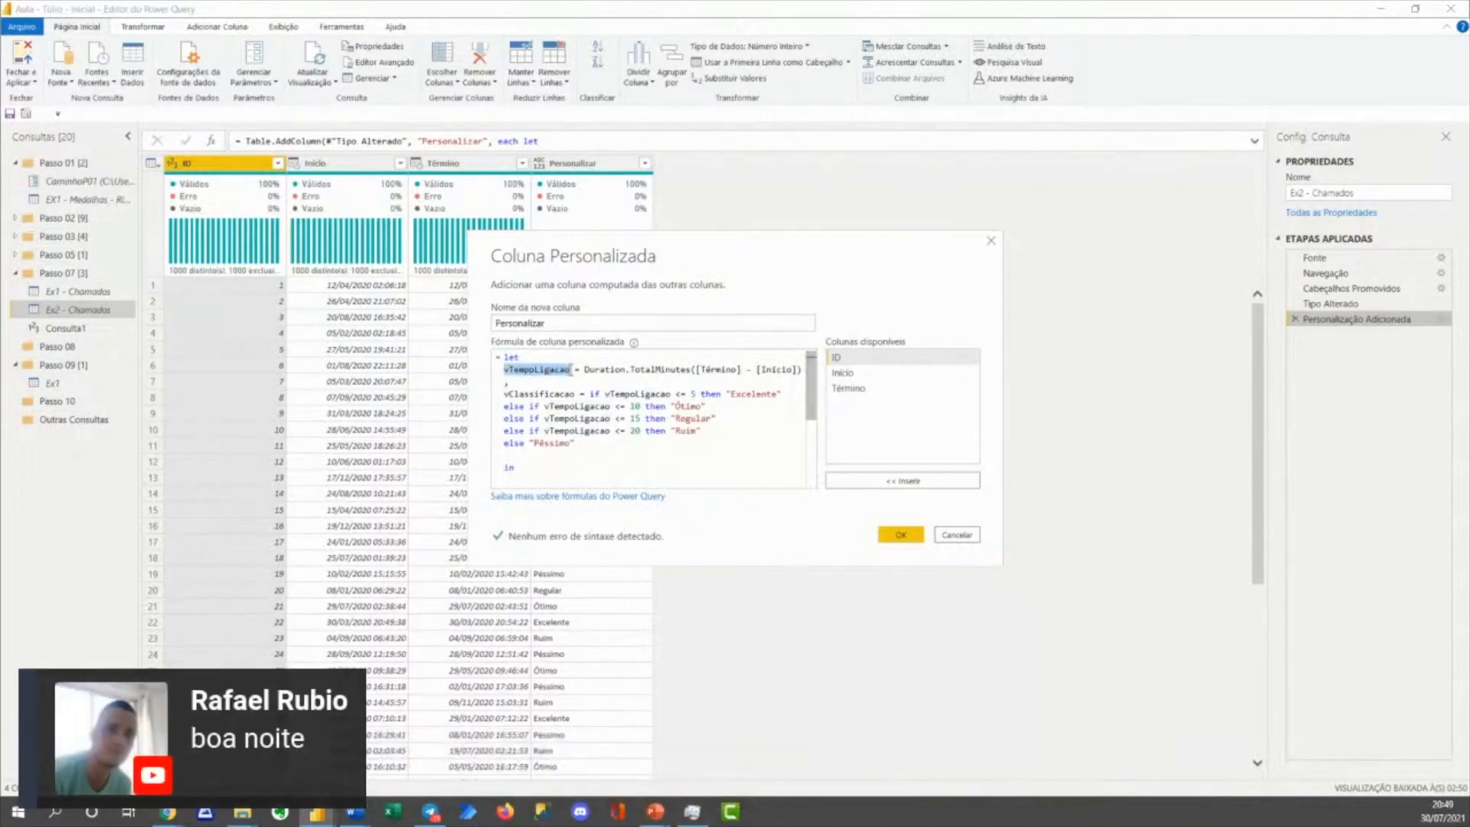
pyautogui.moveTo(584, 371); pyautogui.dragTo(534, 380)
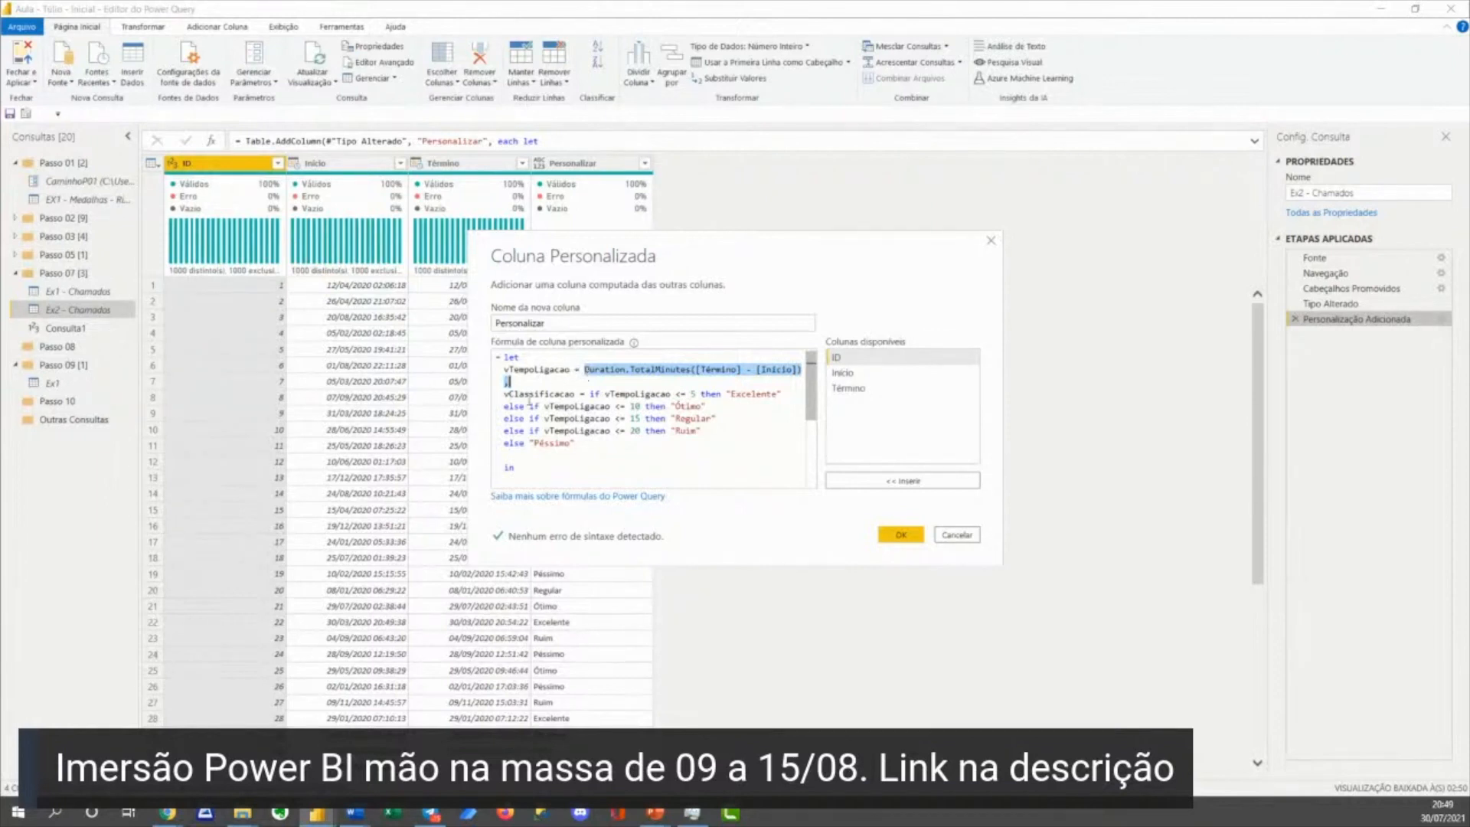
pyautogui.moveTo(505, 395); pyautogui.dragTo(578, 395)
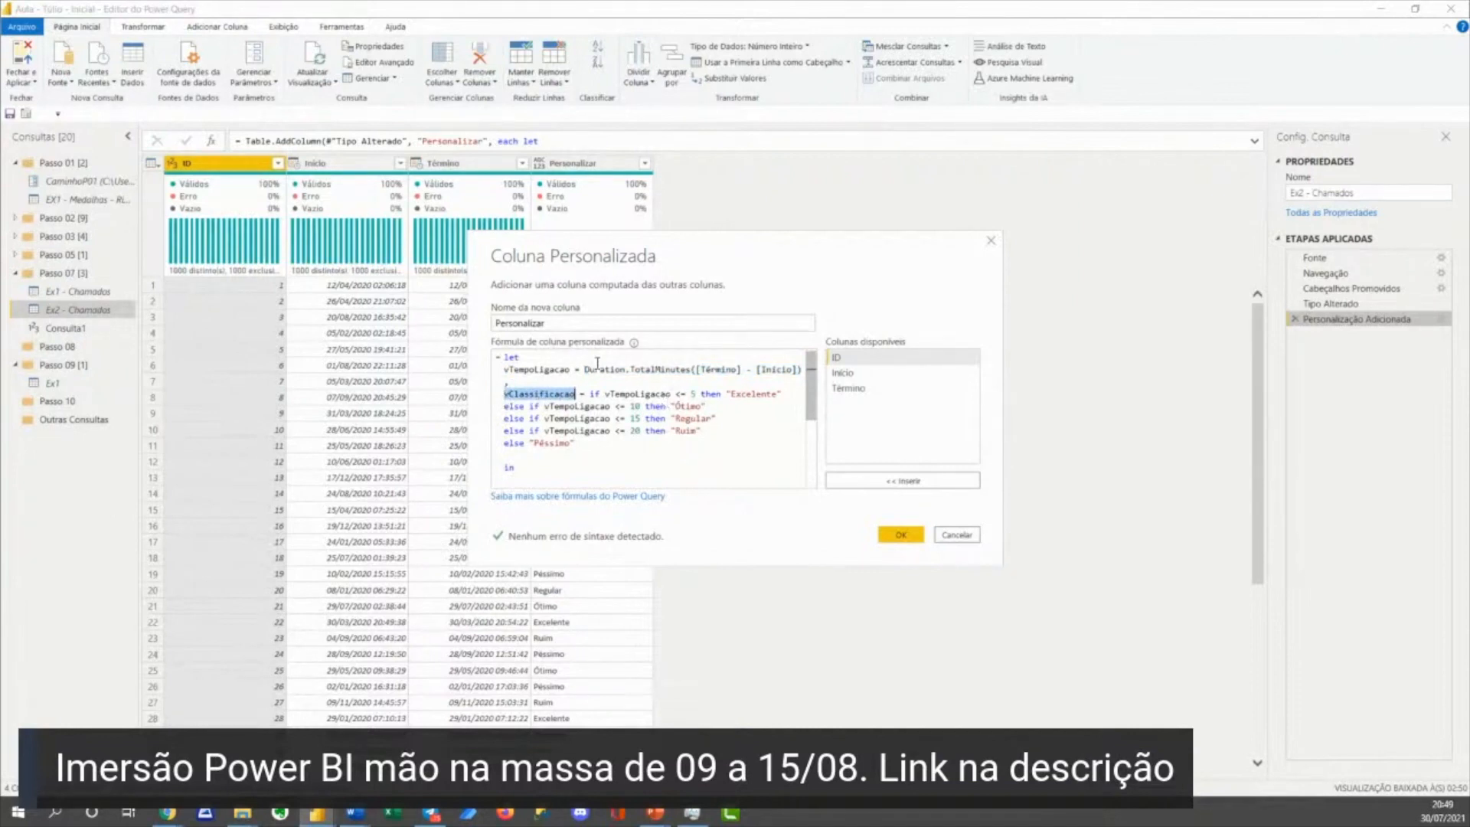
# Examine the vClassificacao result after in and the if/else conditions that define it in the Ex2 formula
pyautogui.moveTo(598, 375)
pyautogui.scroll(-2, 559, 414)
pyautogui.moveTo(504, 416); pyautogui.dragTo(581, 434)
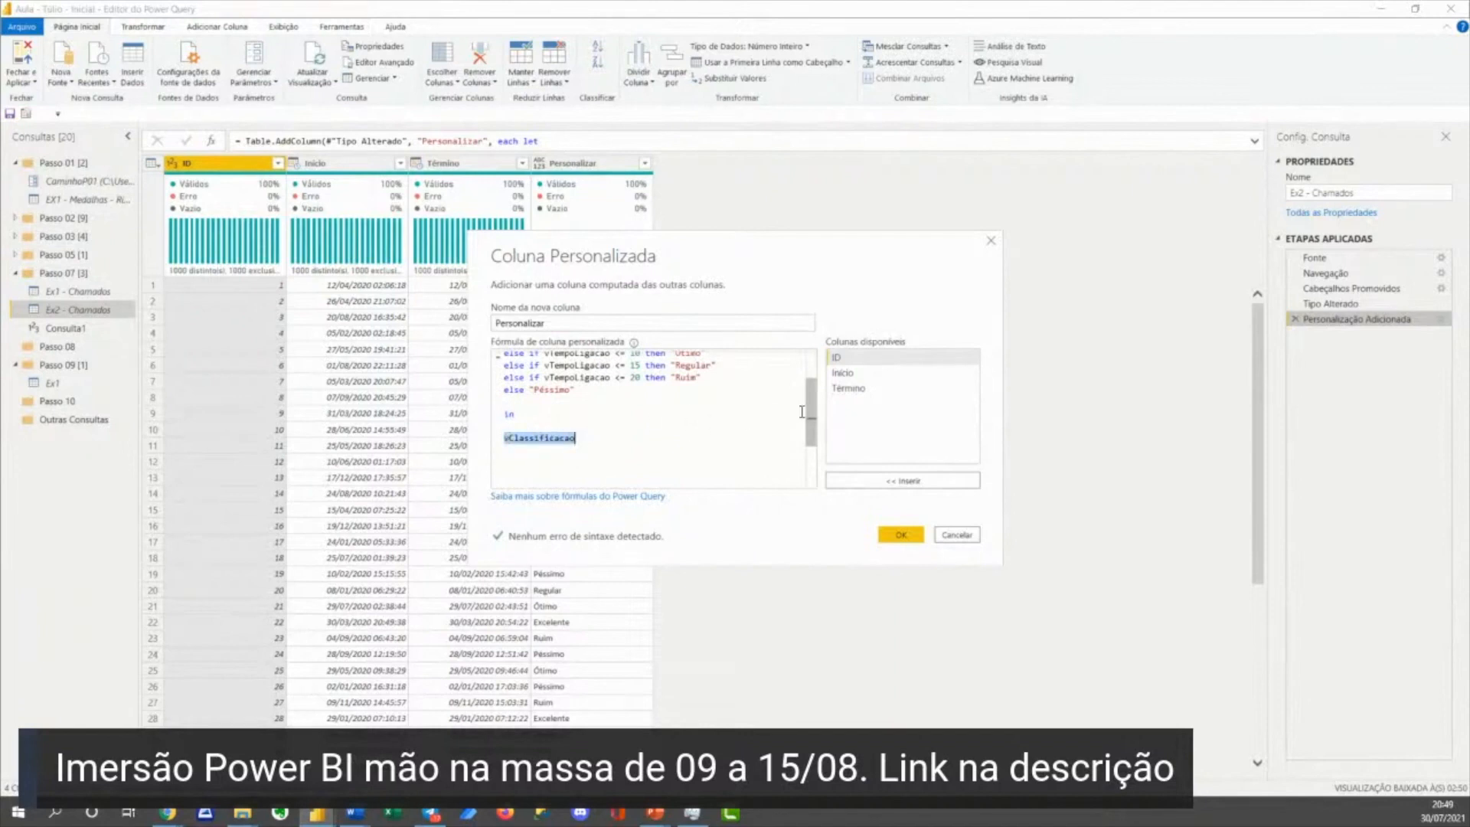
pyautogui.scroll(2, 811, 414)
pyautogui.moveTo(607, 442); pyautogui.dragTo(505, 391)
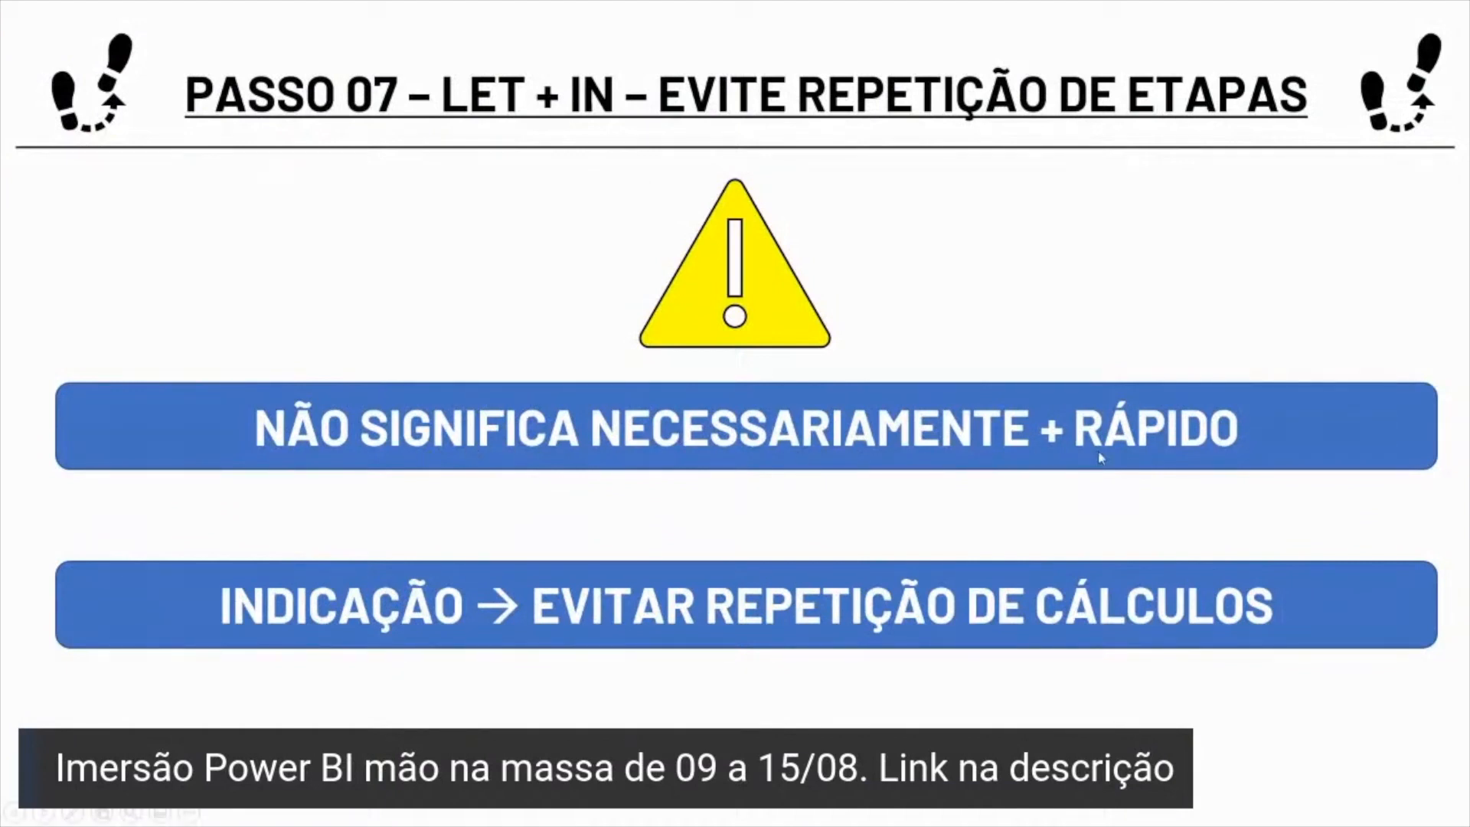
# Return to Power Query, accept the Ex2 custom column formula as it is, and switch back to the presentation
pyautogui.hotkey('alt', 'Tab')
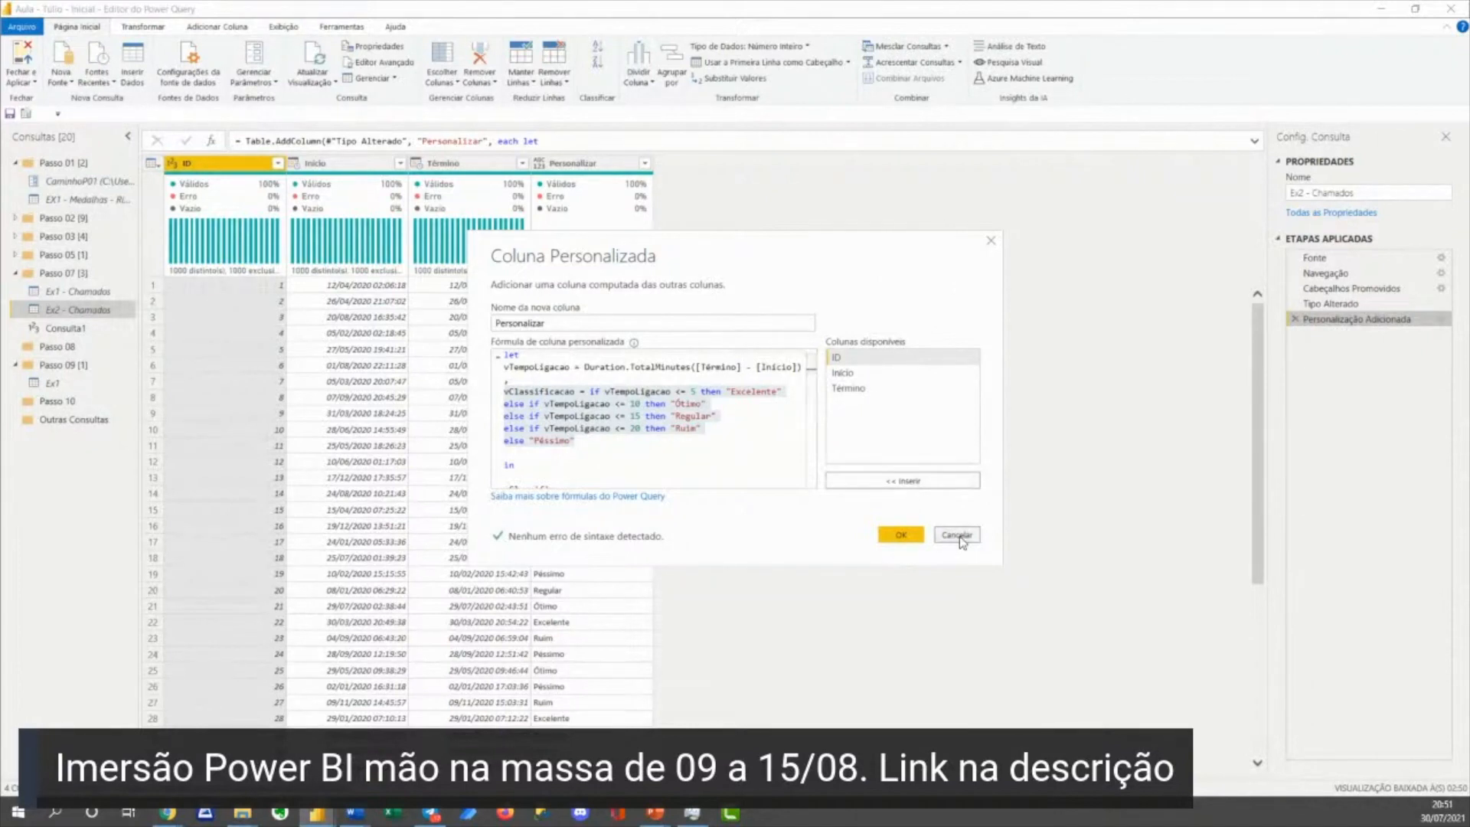
pyautogui.click(901, 535)
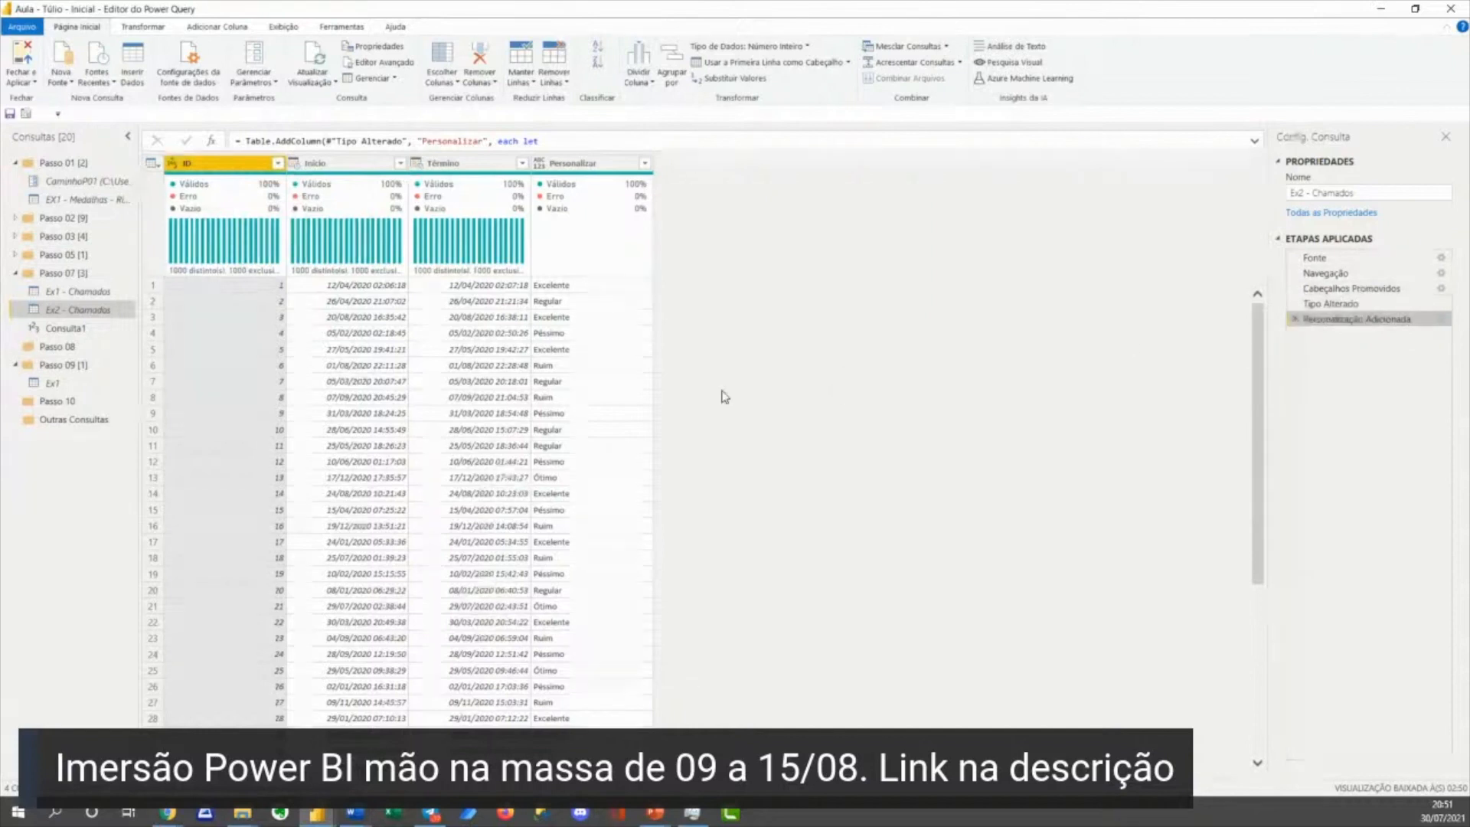
pyautogui.moveTo(204, 277)
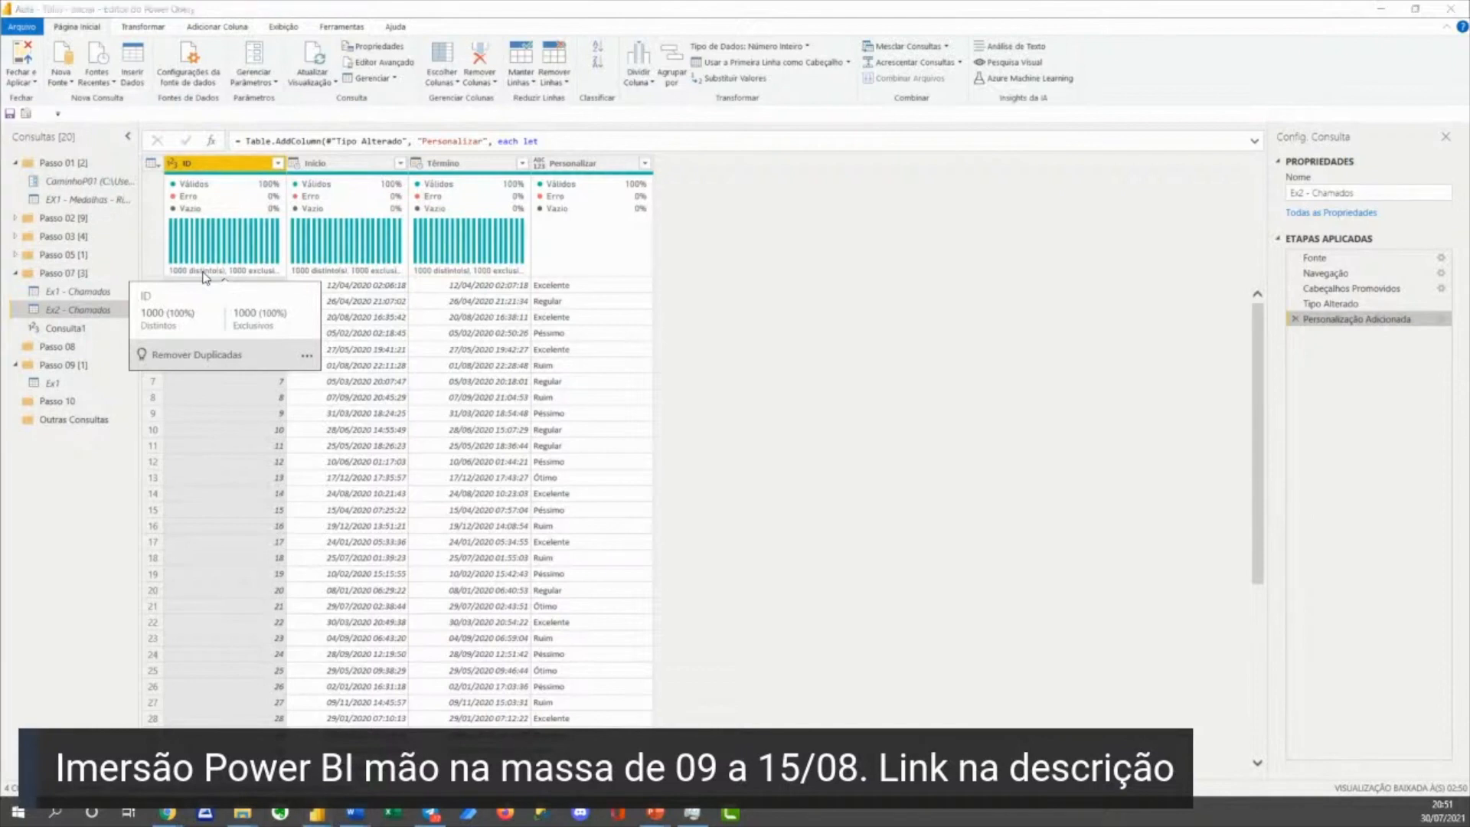
pyautogui.hotkey('alt', 'Tab')
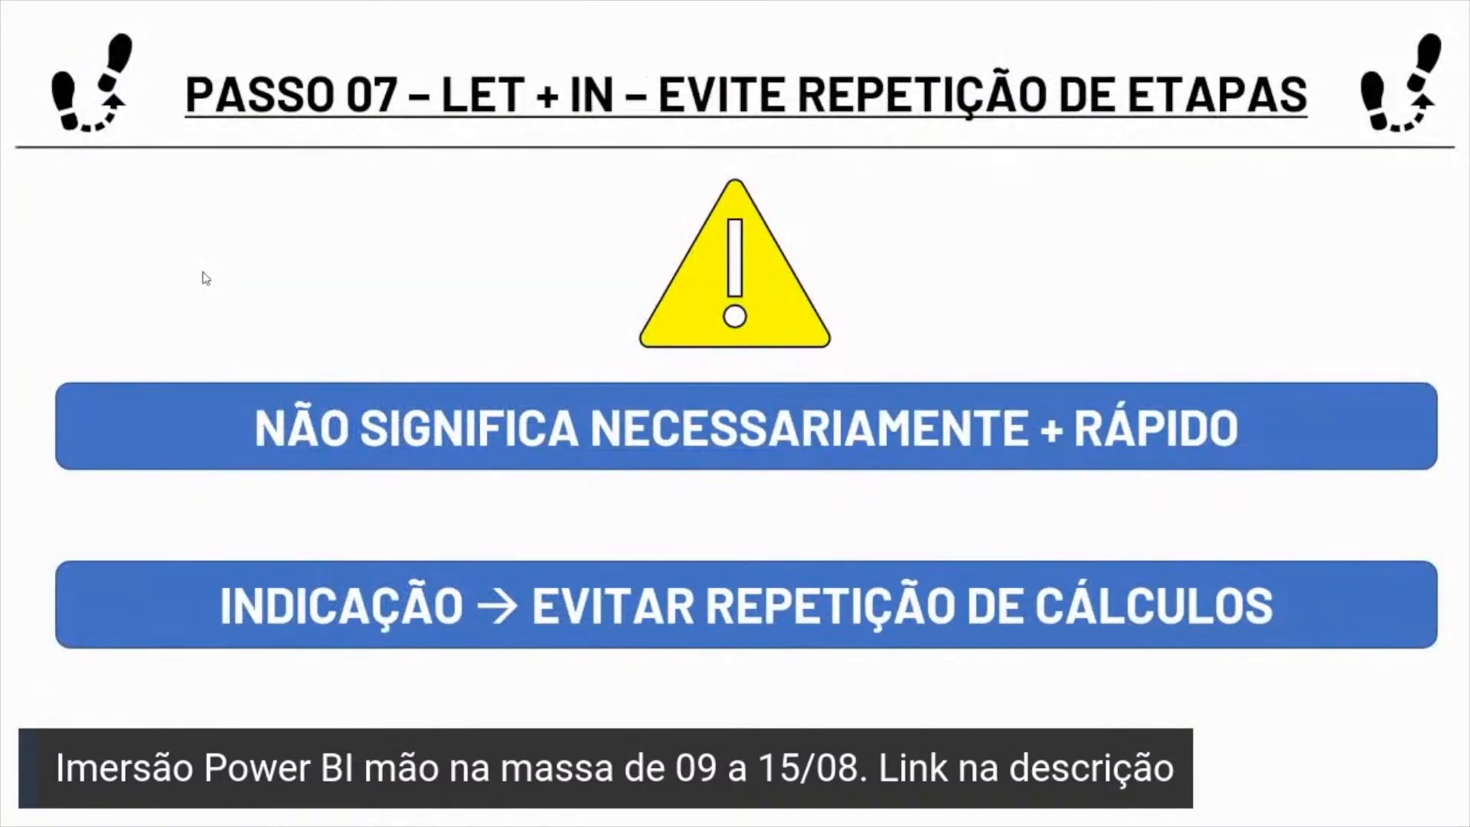